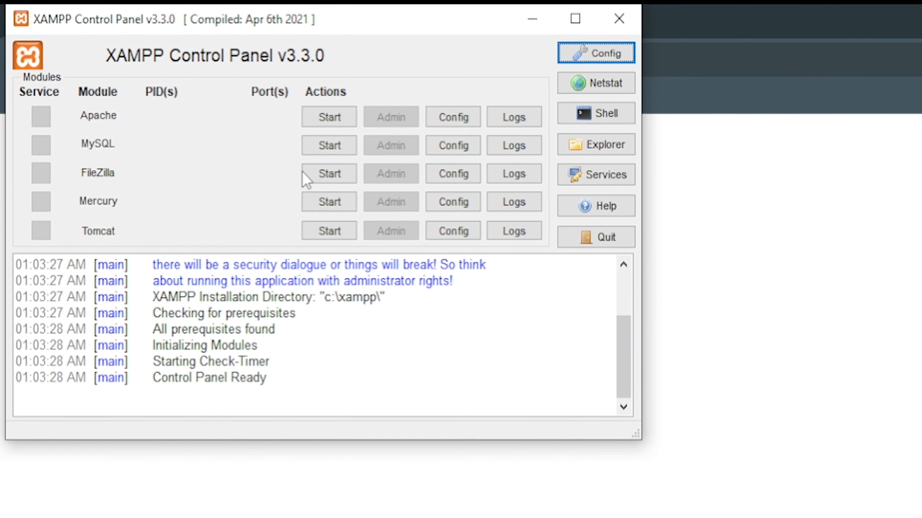
# Start Apache and MySQL in XAMPP and open phpMyAdmin from MySQL's Admin button.
pyautogui.click(321, 122)
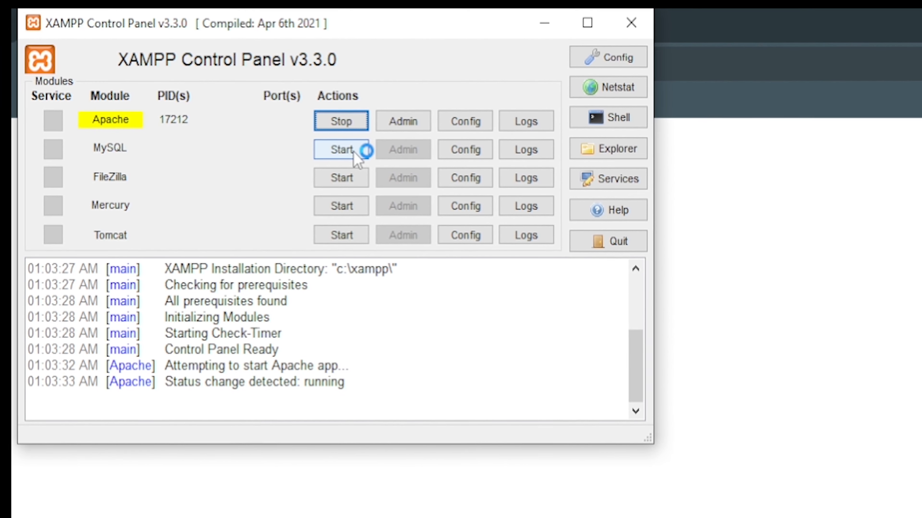
pyautogui.click(352, 152)
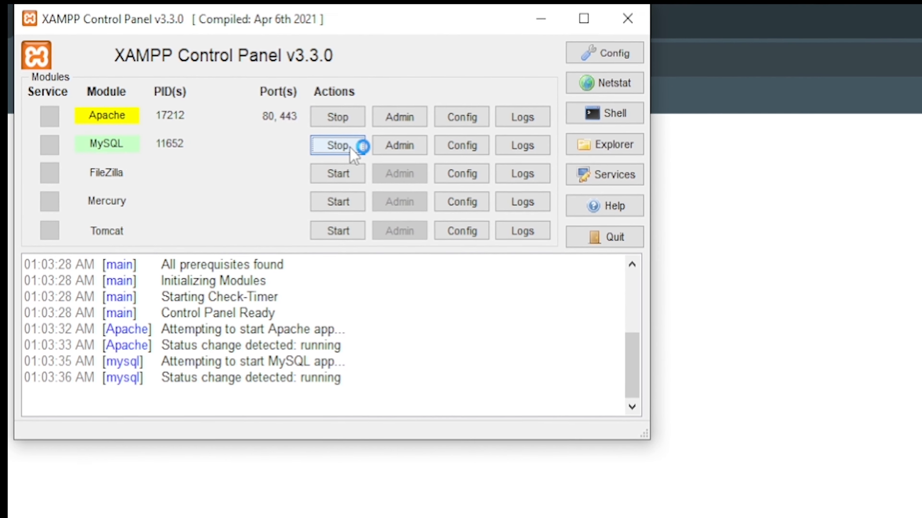
pyautogui.click(400, 145)
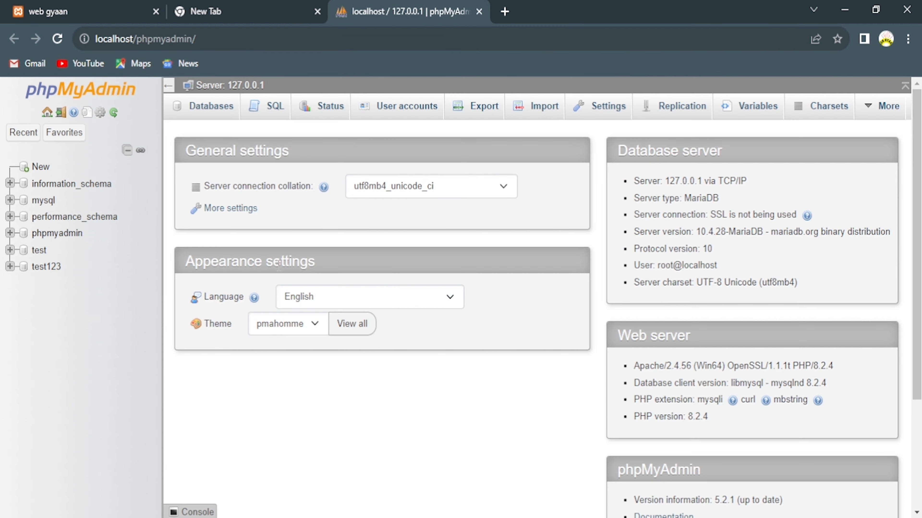
# Create an empty database named website1 under Databases, then select the wordpress-6.2.2 archive in Explorer.
pyautogui.click(212, 109)
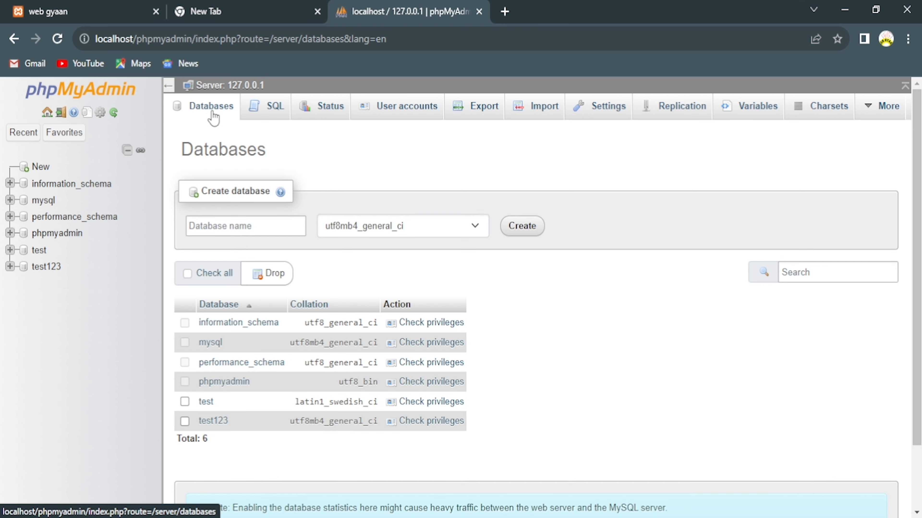
pyautogui.click(243, 224)
pyautogui.write('we')
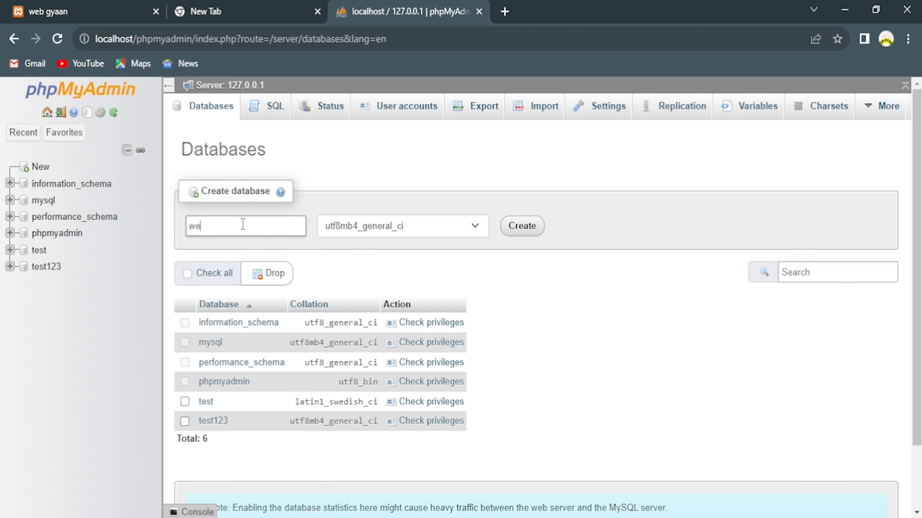
pyautogui.write('bsite')
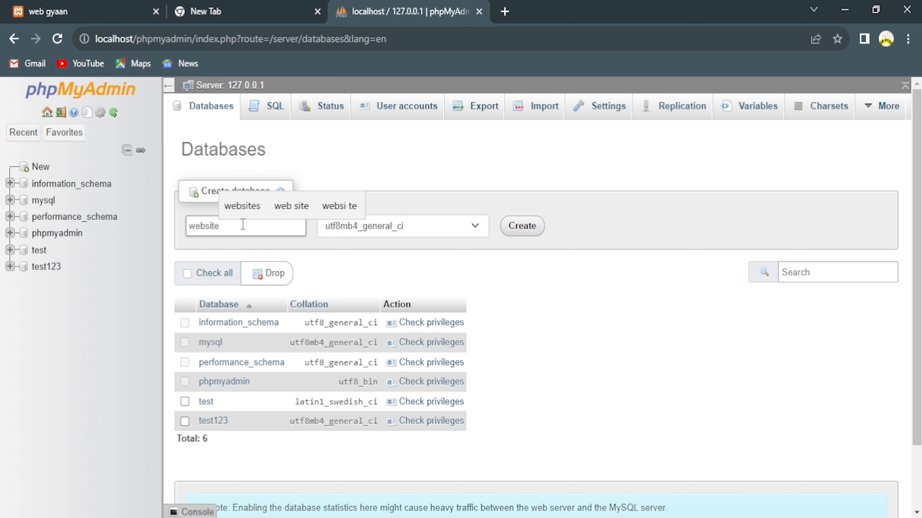
pyautogui.write('1')
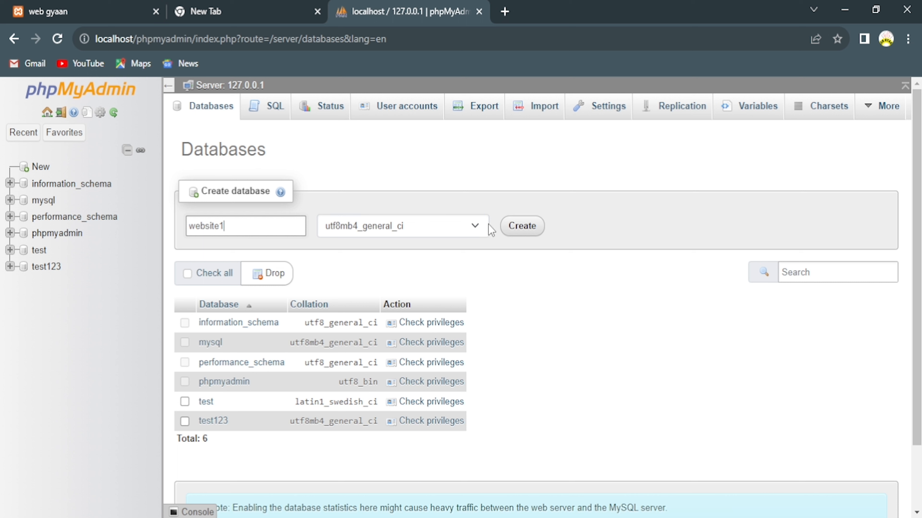
pyautogui.click(522, 226)
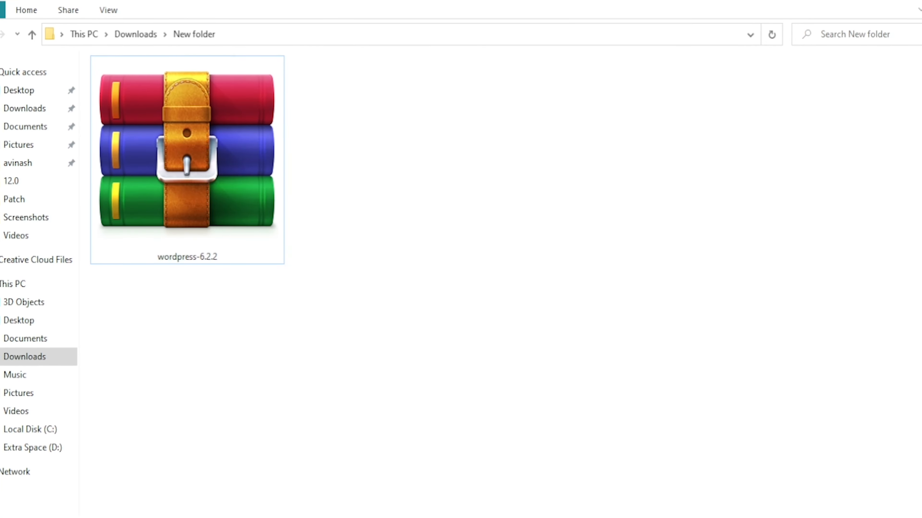
pyautogui.doubleClick(236, 163)
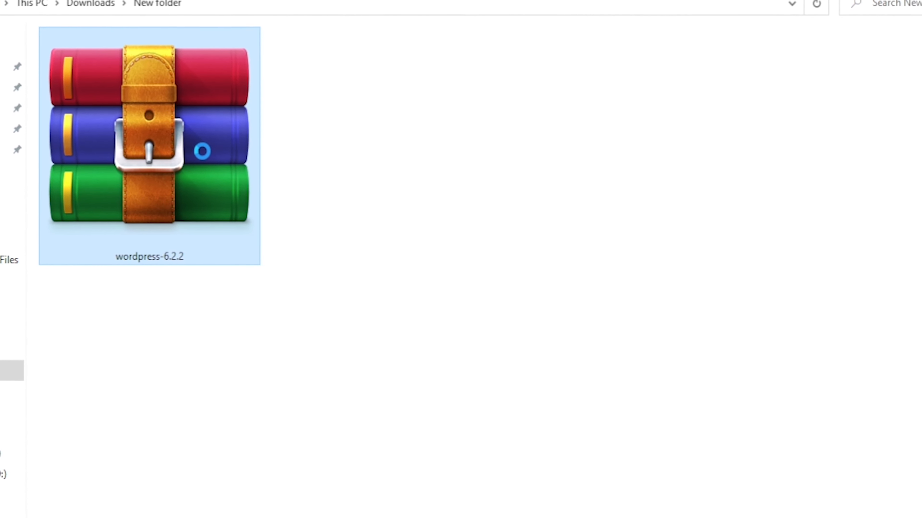
# Extract the wordpress-6.2.2 archive into the current folder with WinRAR's Extract Here.
pyautogui.rightClick(220, 165)
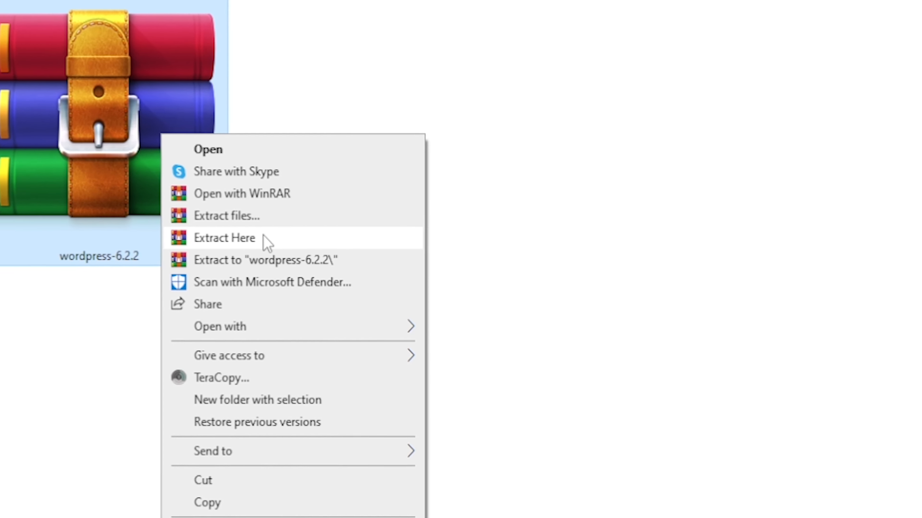
pyautogui.click(266, 239)
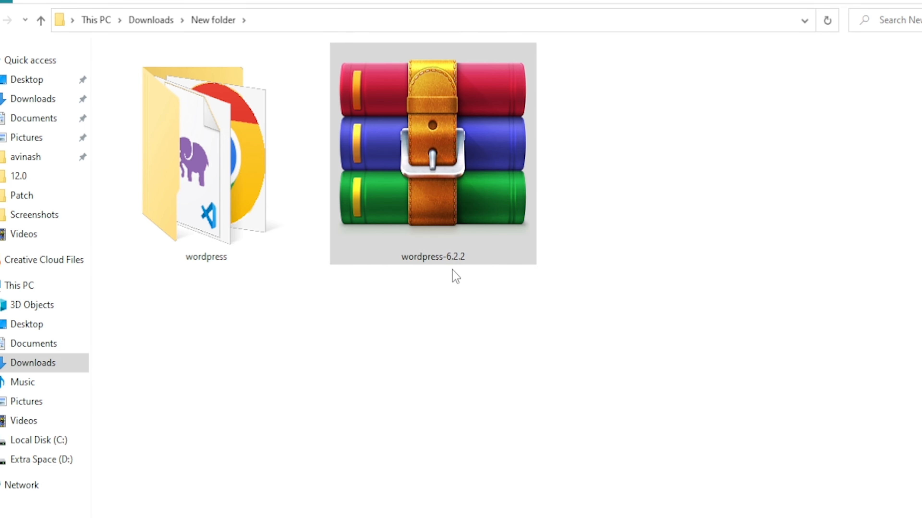
# Rename the extracted wordpress folder to website1.
pyautogui.rightClick(223, 232)
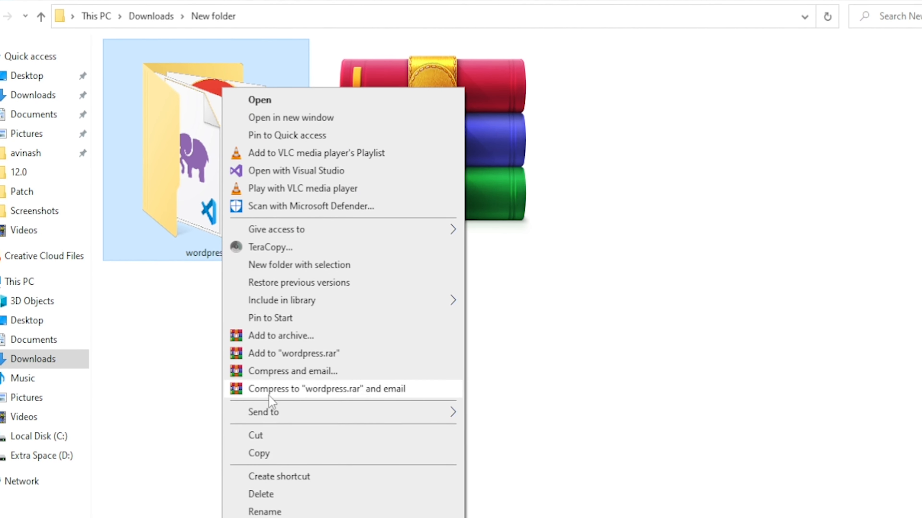
pyautogui.click(282, 507)
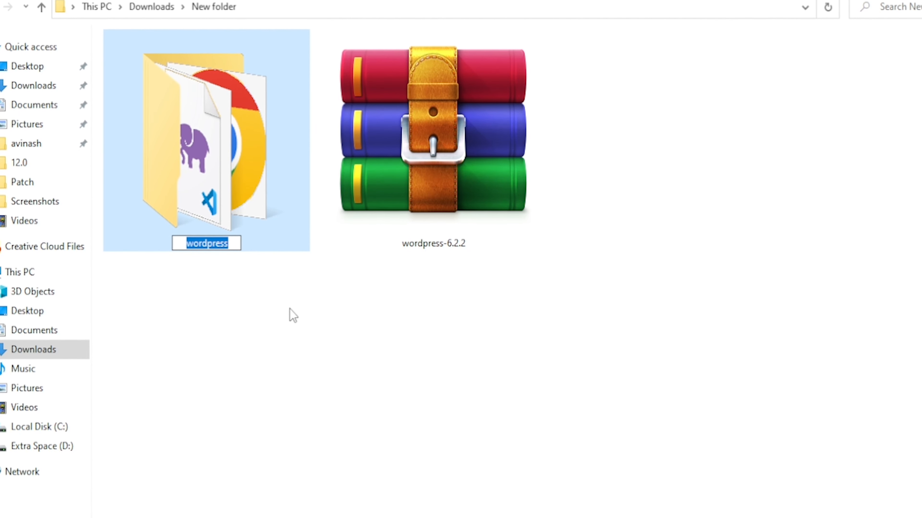
pyautogui.write('web')
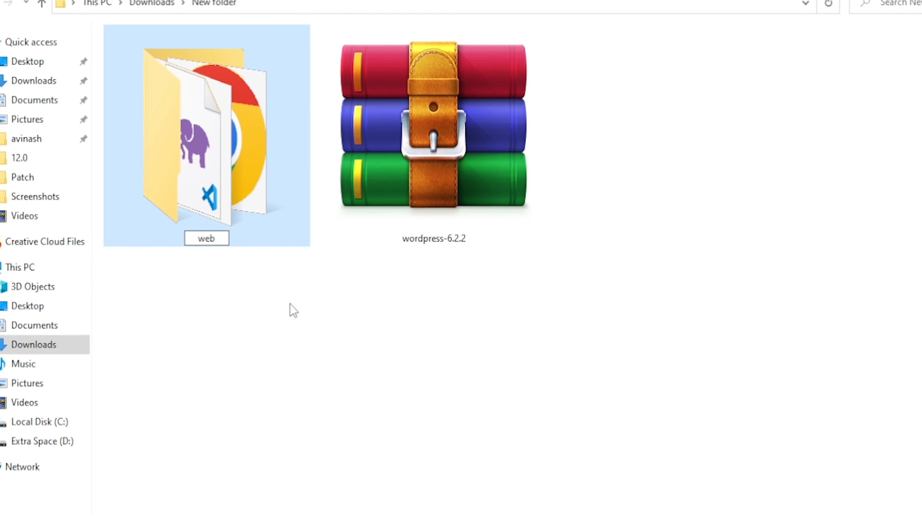
pyautogui.write('site')
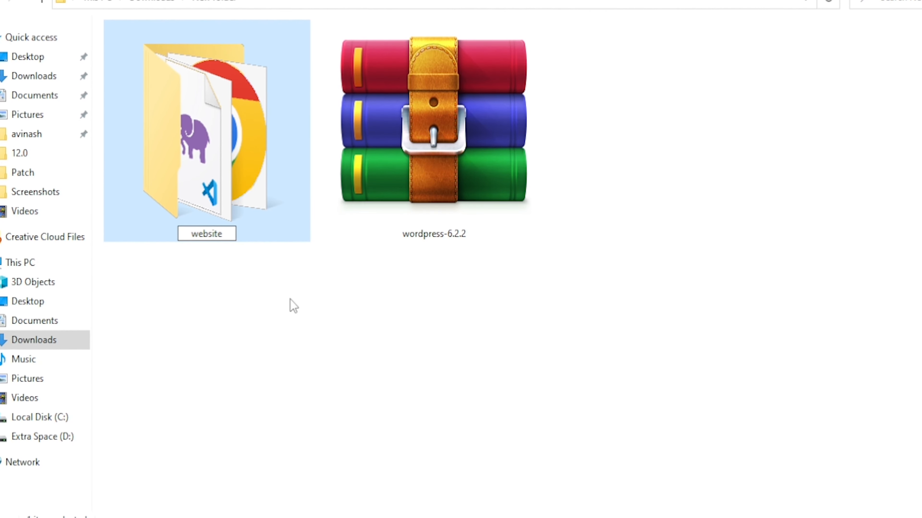
pyautogui.write('1')
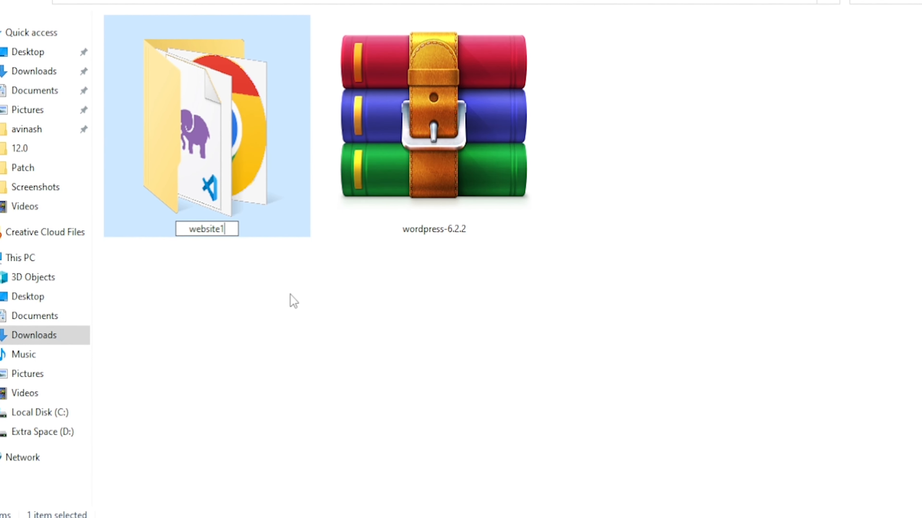
pyautogui.press('Return')
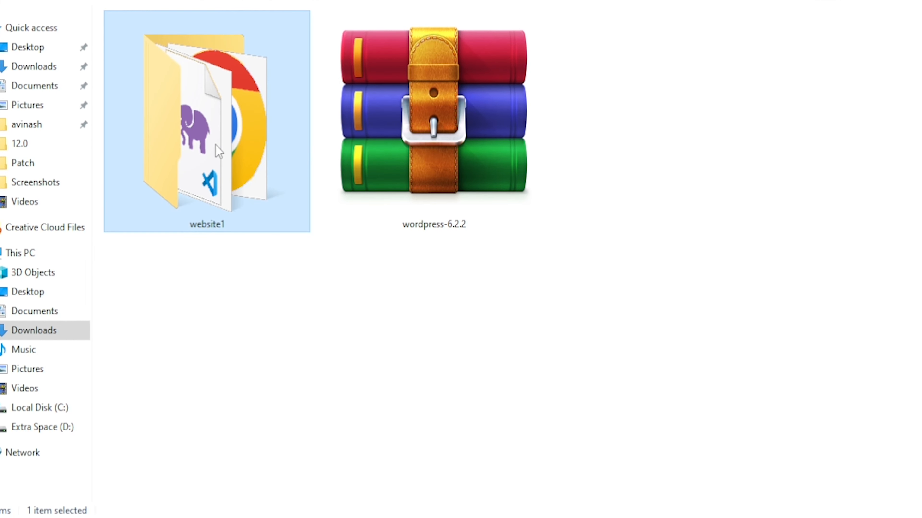
# Cut the website1 folder to the clipboard so it can be moved.
pyautogui.rightClick(216, 145)
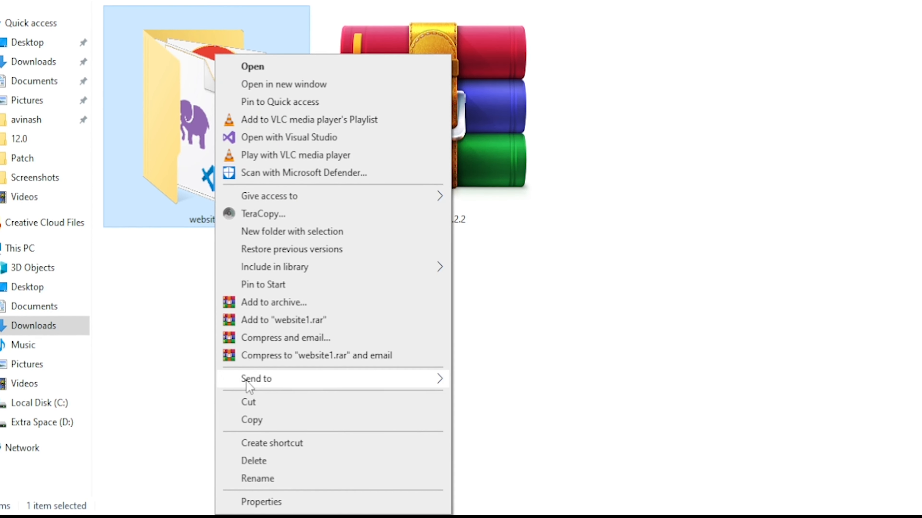
pyautogui.click(261, 420)
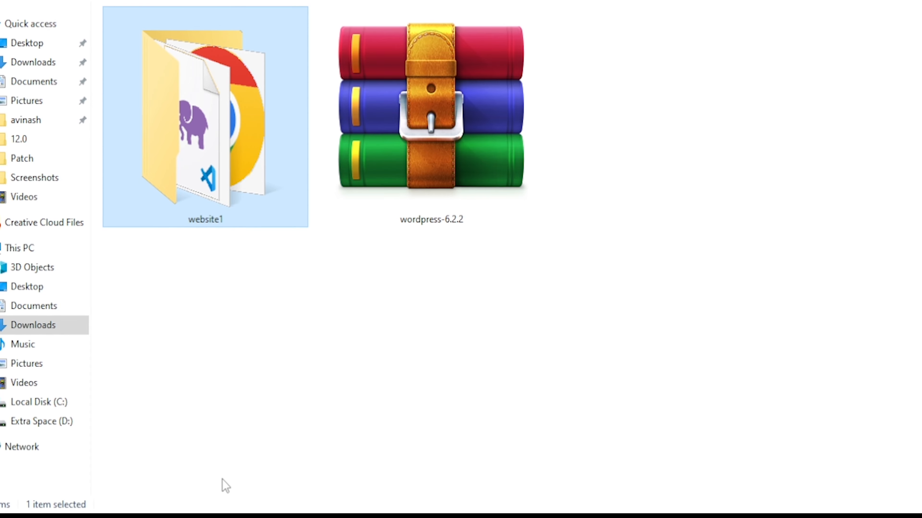
pyautogui.rightClick(214, 180)
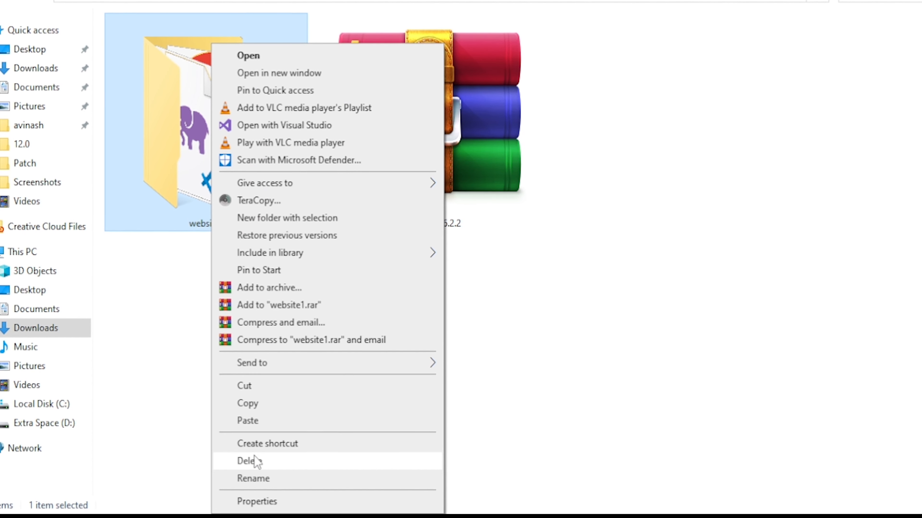
pyautogui.click(254, 386)
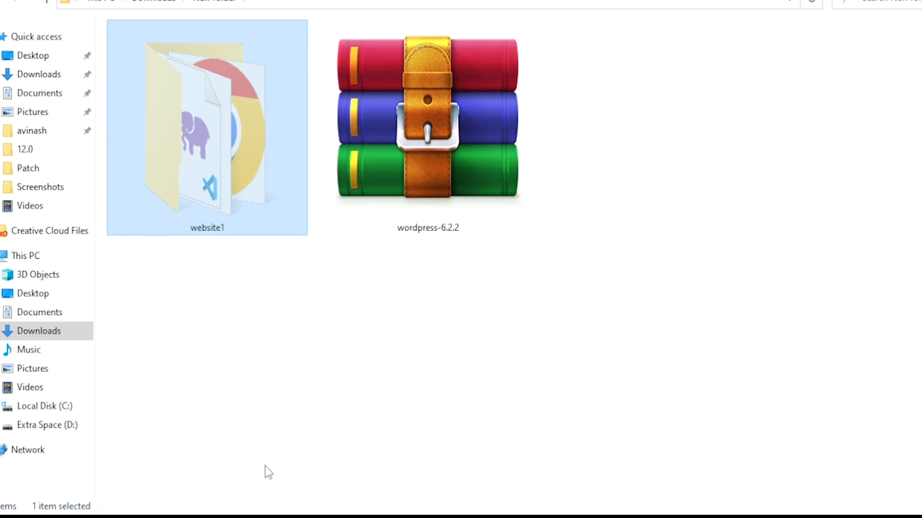
# Paste the website1 folder into C:\xampp\htdocs, letting Explorer perform the move.
pyautogui.click(407, 443)
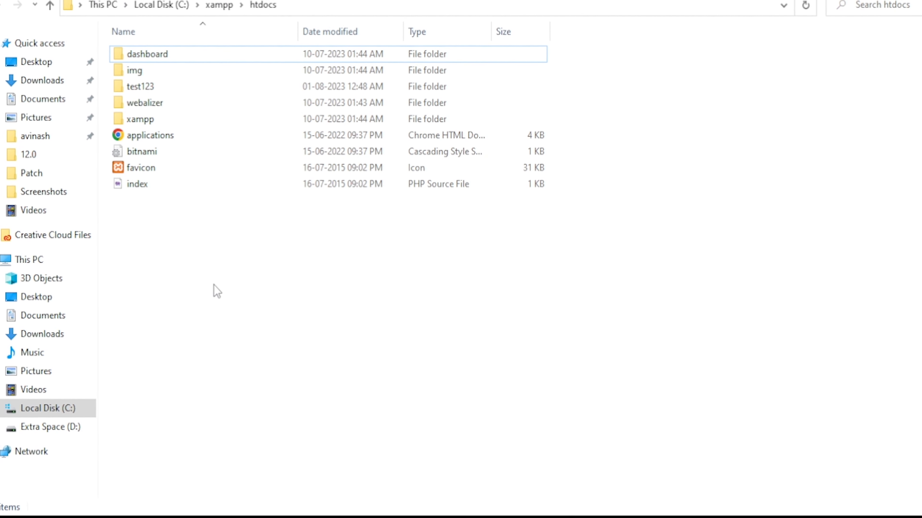
pyautogui.rightClick(157, 253)
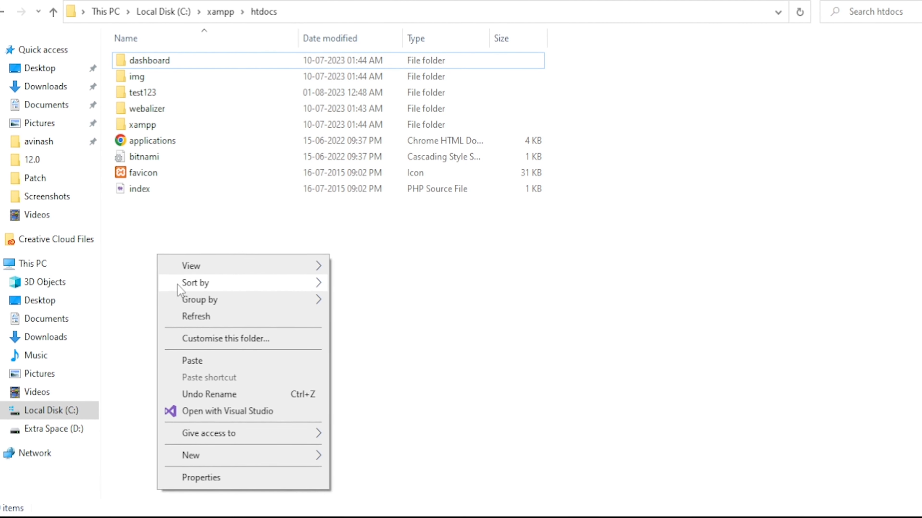
pyautogui.click(193, 360)
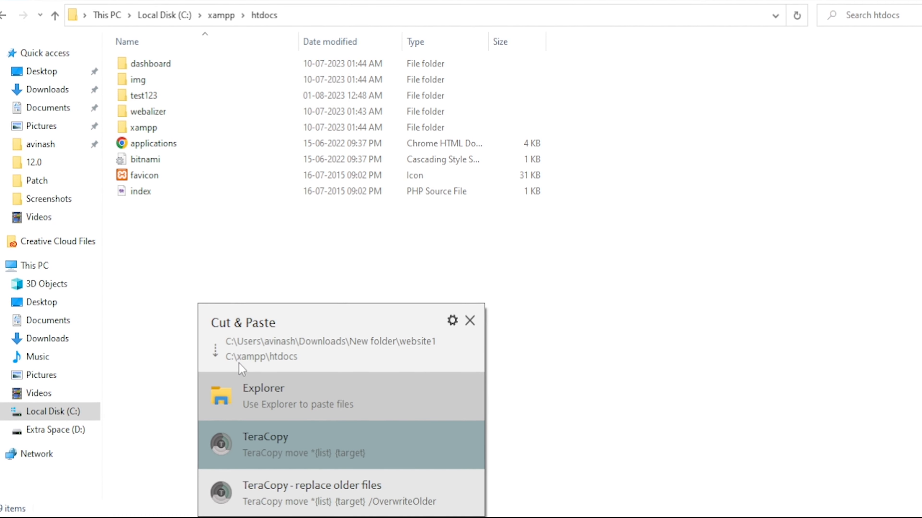
pyautogui.click(250, 389)
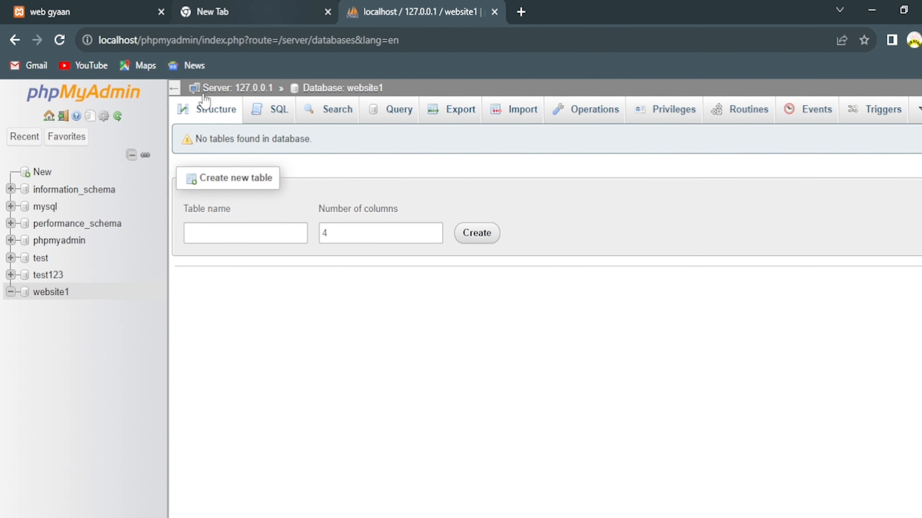
# Load localhost/website1 in Chrome's new tab to reach the WordPress setup page.
pyautogui.click(229, 14)
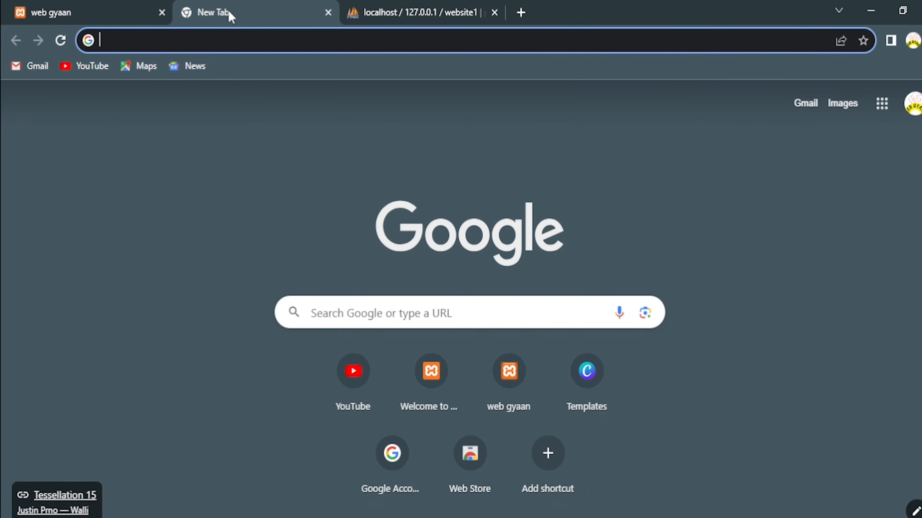
pyautogui.click(265, 39)
pyautogui.write('localh')
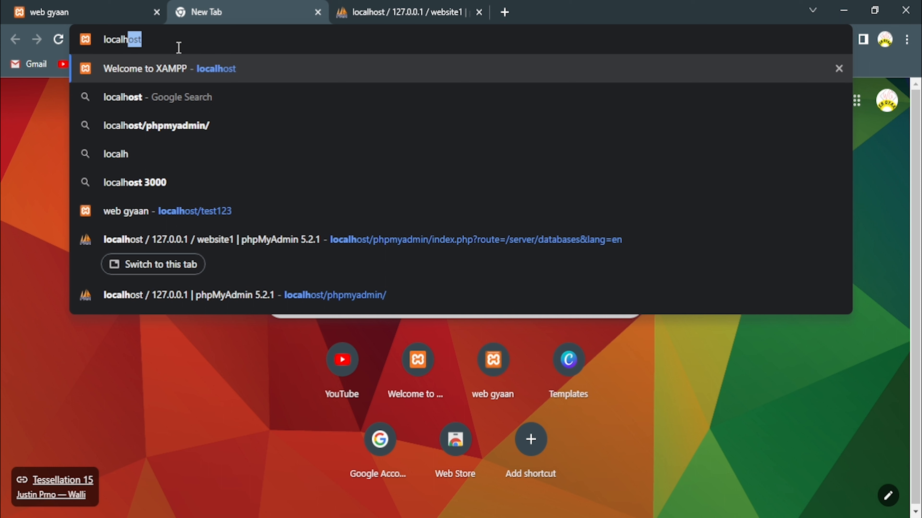
pyautogui.press('Delete')
pyautogui.write('ost')
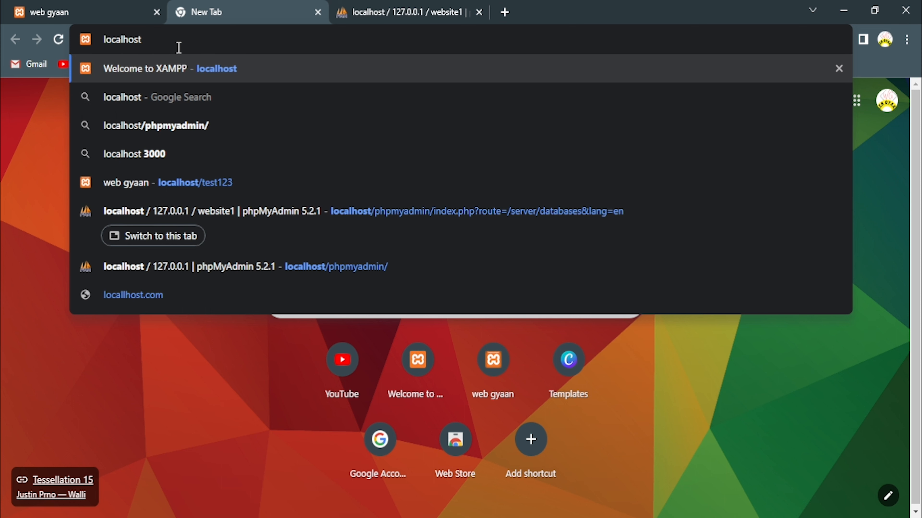
pyautogui.write('/we')
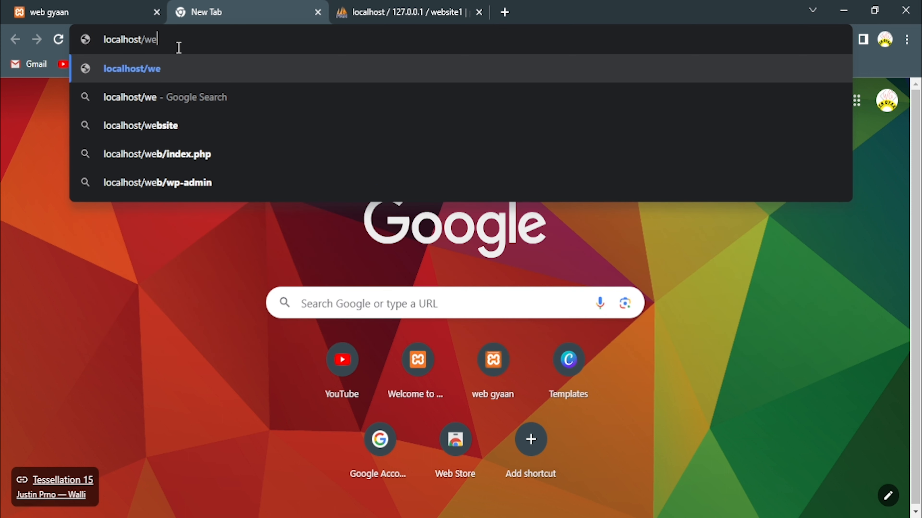
pyautogui.write('bsite')
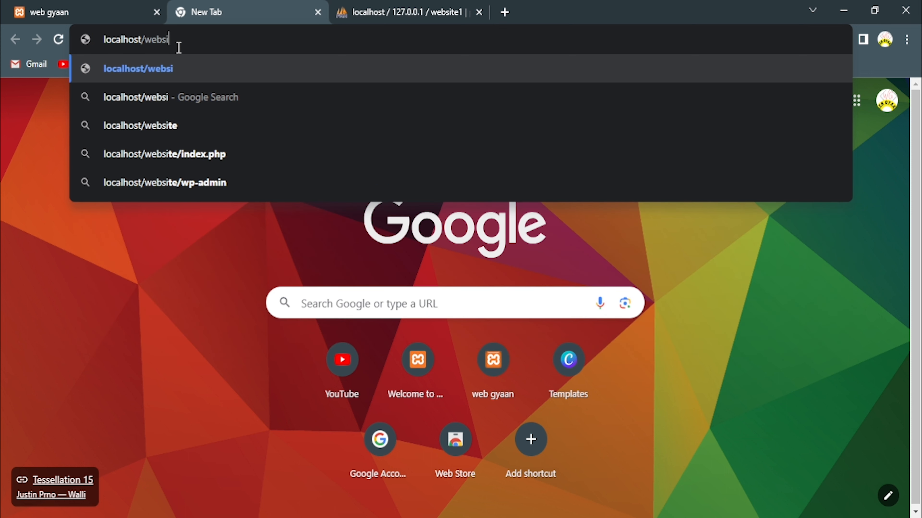
pyautogui.write('1')
pyautogui.press('Return')
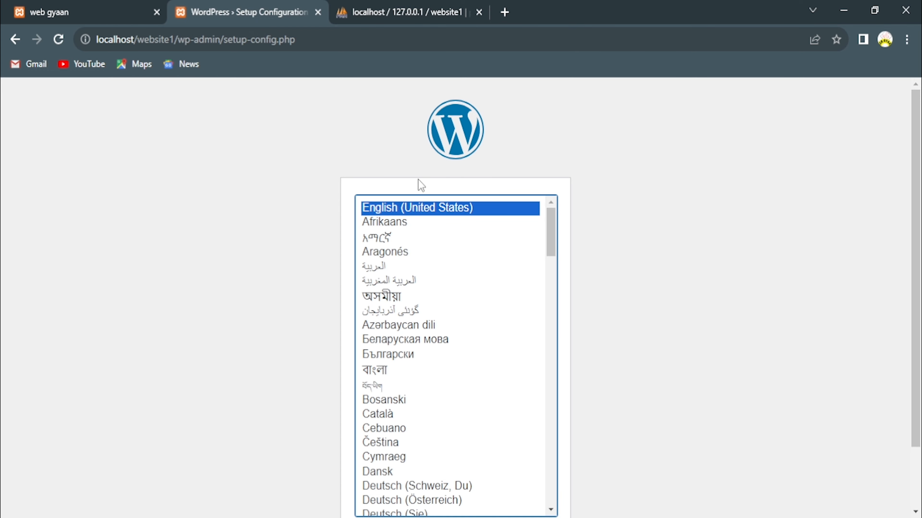
# Choose English, then submit database name website1 and username root as connection details.
pyautogui.scroll(-2, 421, 185)
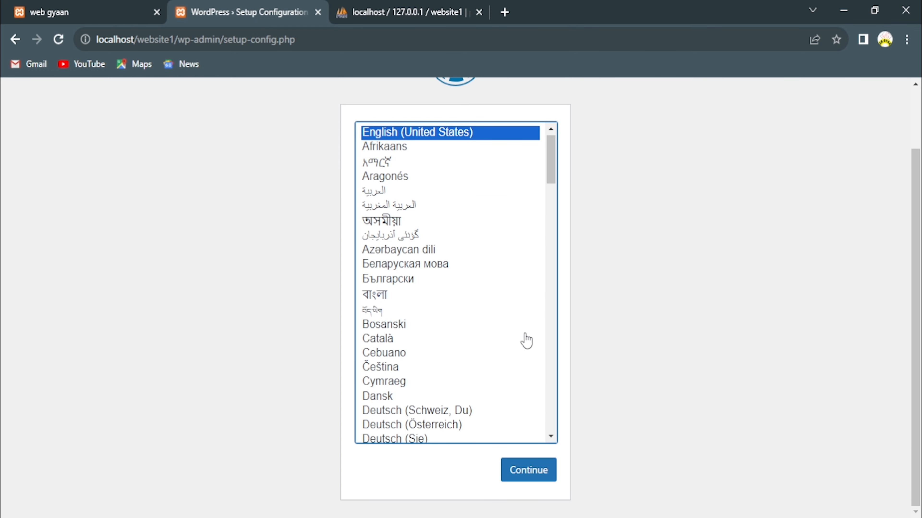
pyautogui.click(516, 471)
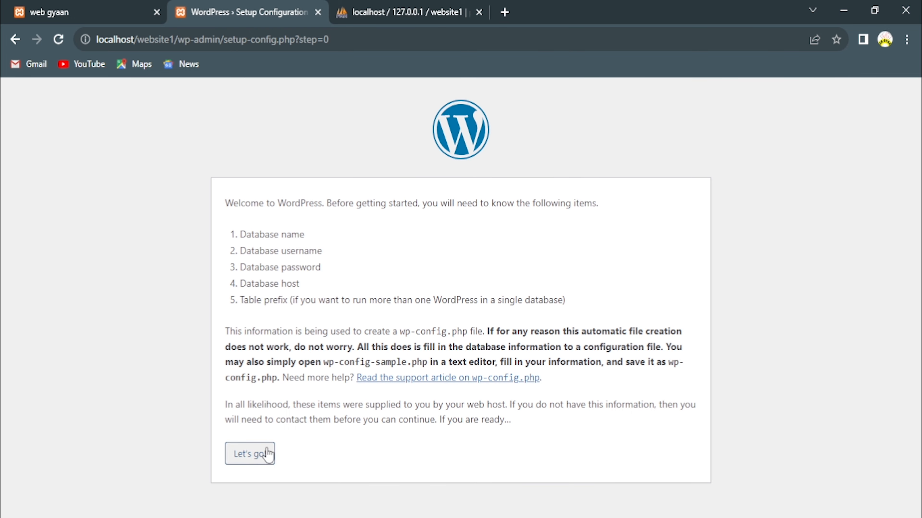
pyautogui.click(239, 460)
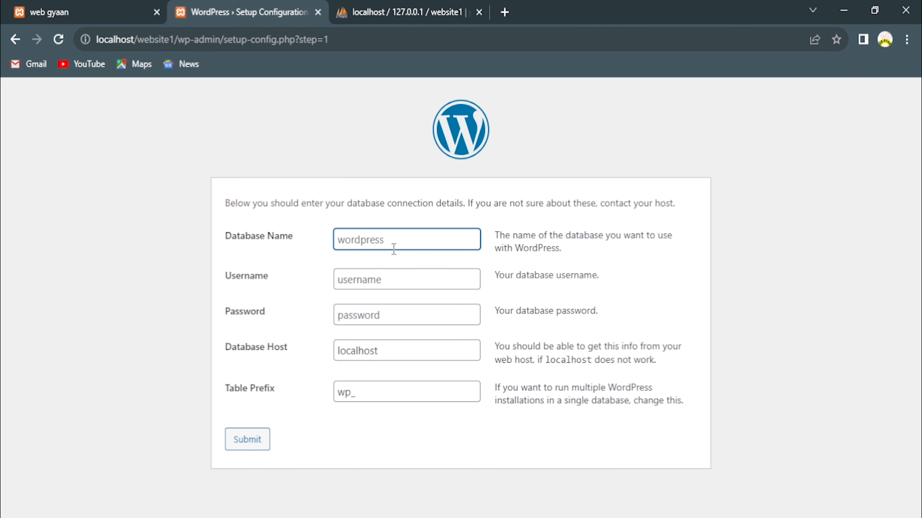
pyautogui.write('webs')
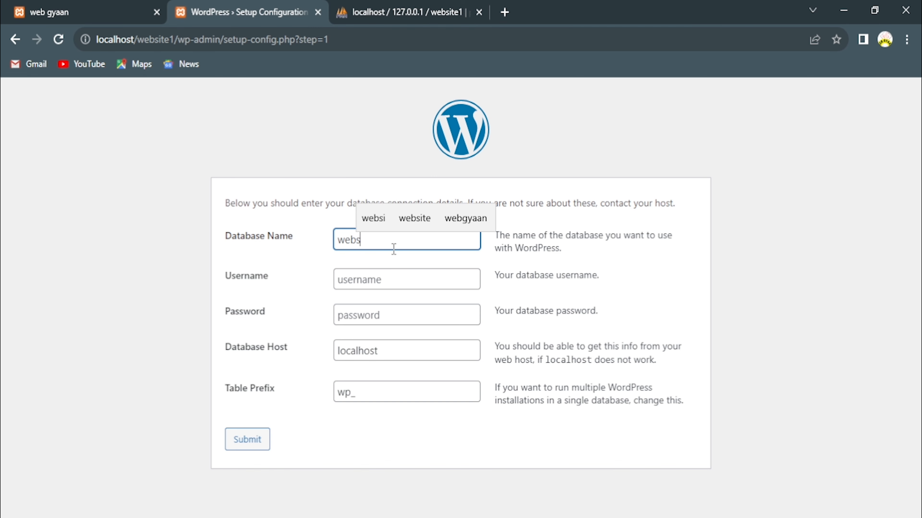
pyautogui.write('itw')
pyautogui.press('BackSpace')
pyautogui.write('e')
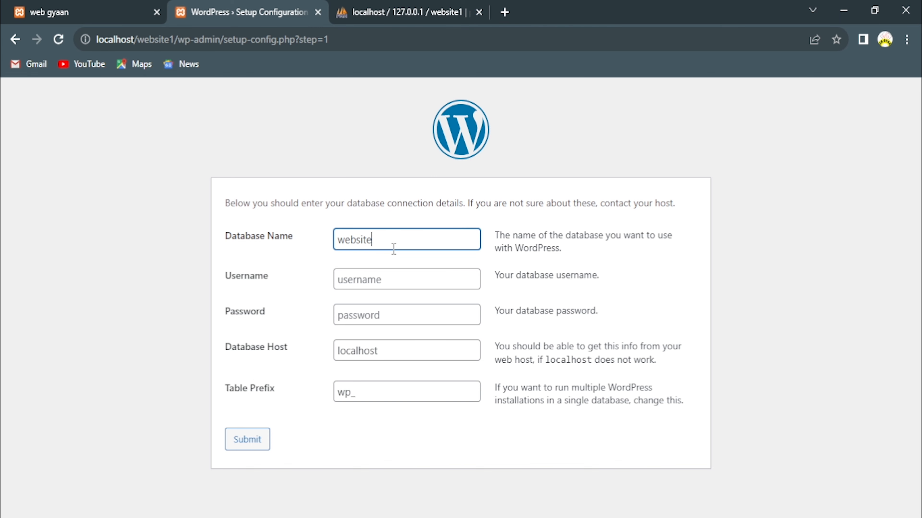
pyautogui.write('1')
pyautogui.click(375, 278)
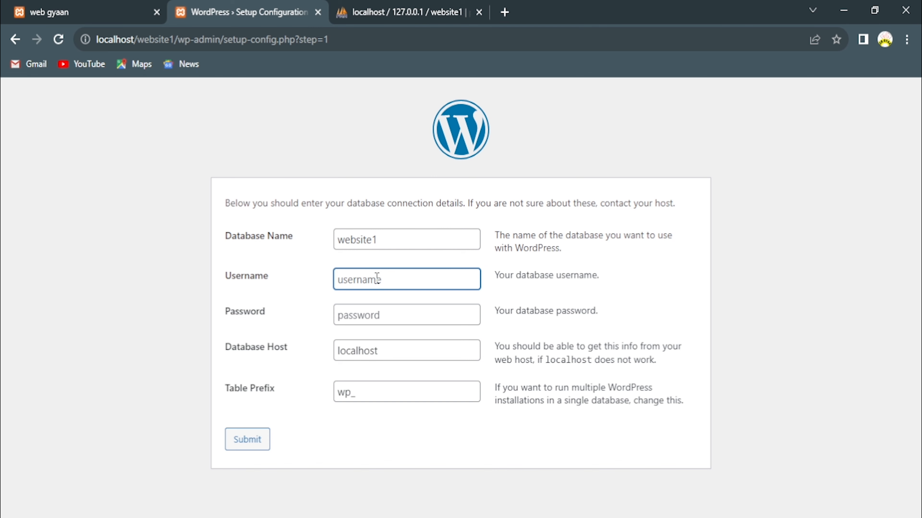
pyautogui.write('roo')
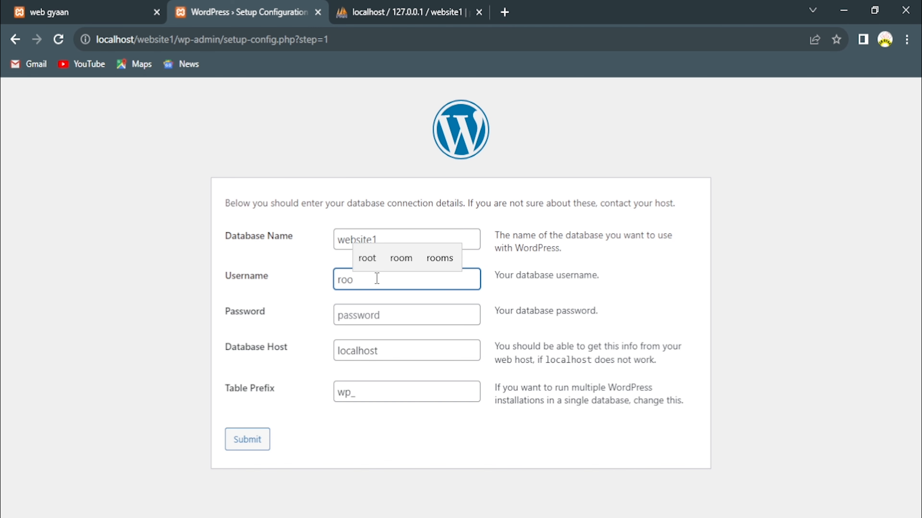
pyautogui.write('t')
pyautogui.click(313, 310)
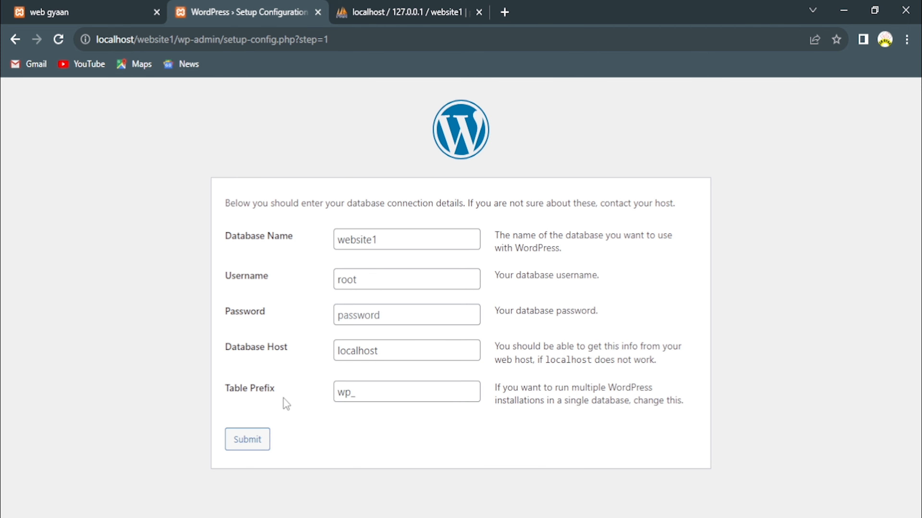
pyautogui.click(254, 441)
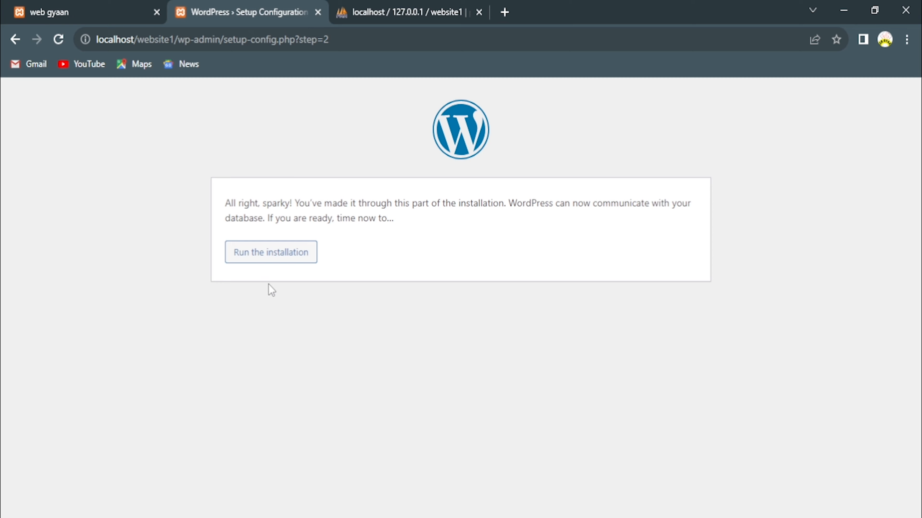
# Run the installation and enter site title website1, username admin, and a short replacement password.
pyautogui.click(264, 258)
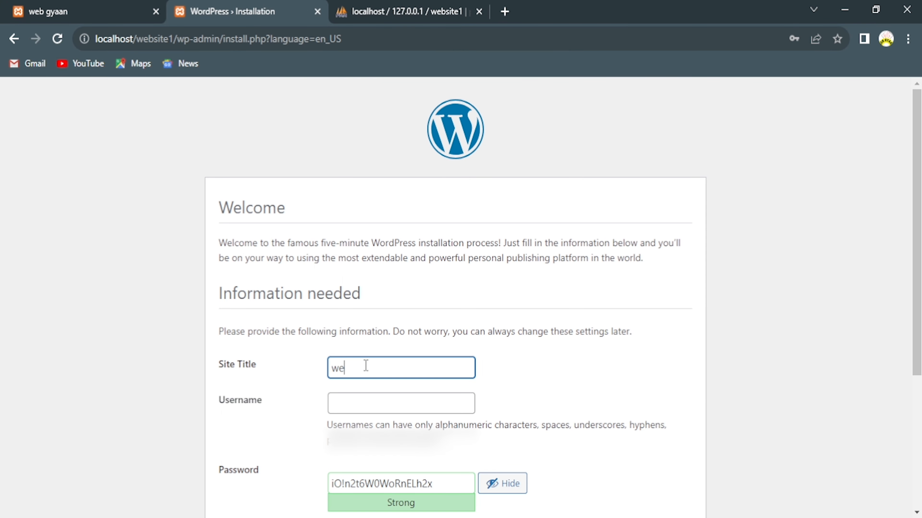
pyautogui.write('website1')
pyautogui.click(346, 403)
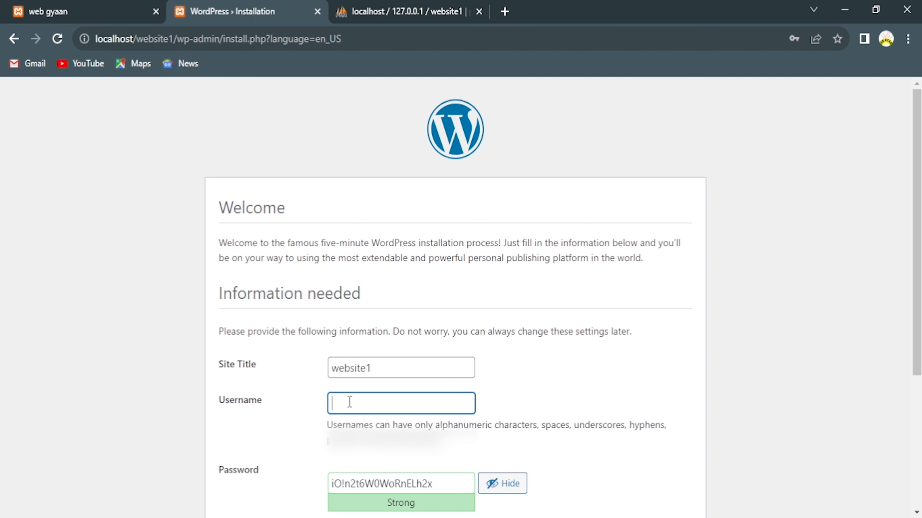
pyautogui.write('d')
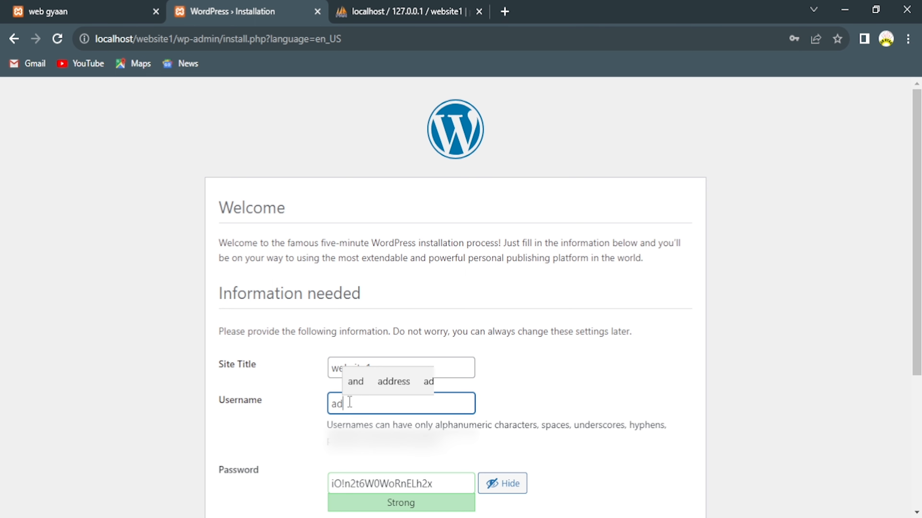
pyautogui.write('min')
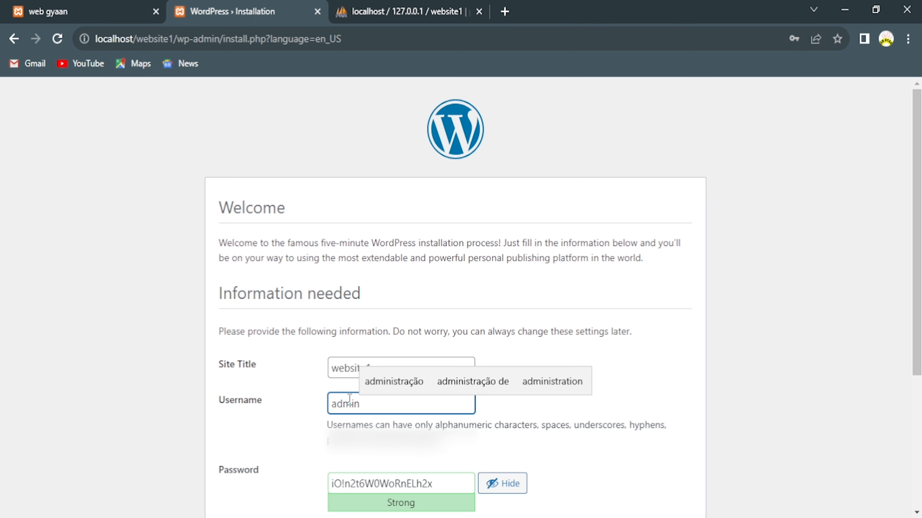
pyautogui.click(446, 483)
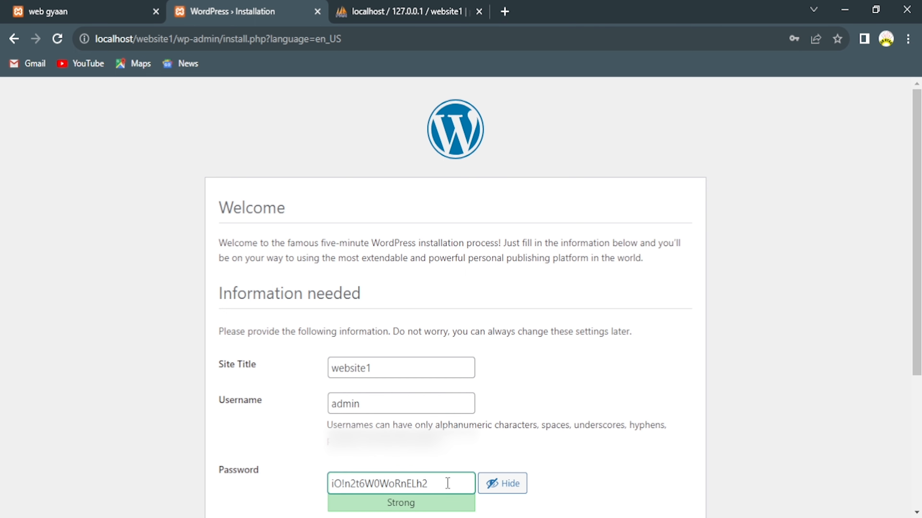
pyautogui.press('BackSpace')
pyautogui.press('BackSpace')
pyautogui.press('BackSpace')
pyautogui.press('BackSpace')
pyautogui.press('BackSpace')
pyautogui.press('BackSpace')
pyautogui.press('BackSpace')
pyautogui.press('BackSpace')
pyautogui.press('BackSpace')
pyautogui.press('BackSpace')
pyautogui.press('BackSpace')
pyautogui.press('BackSpace')
pyautogui.press('BackSpace')
pyautogui.press('BackSpace')
pyautogui.press('BackSpace')
pyautogui.press('BackSpace')
pyautogui.press('BackSpace')
pyautogui.write('admin')
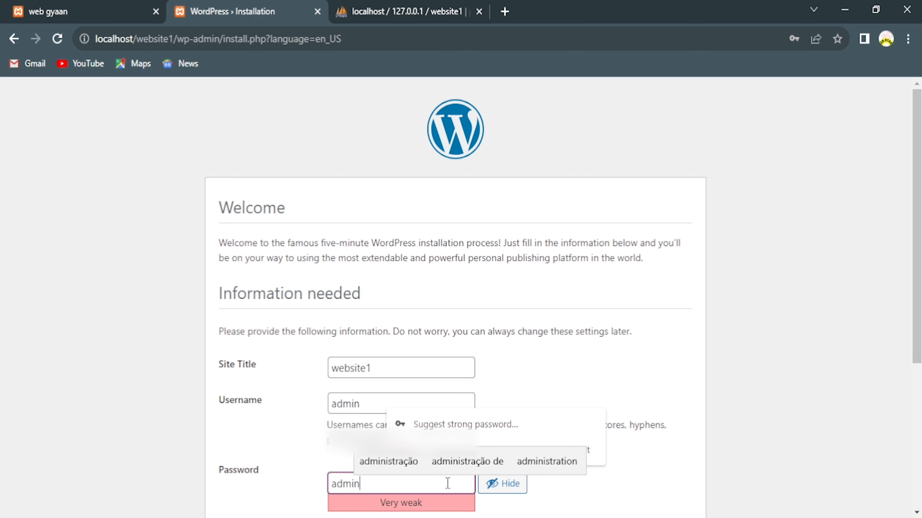
pyautogui.click(301, 443)
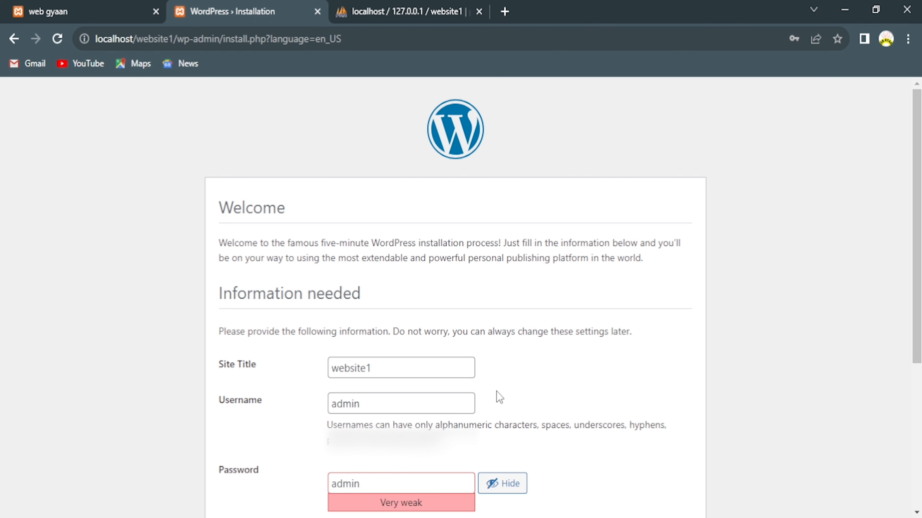
# Confirm the weak password, fill in the admin e-mail address, and install WordPress.
pyautogui.scroll(-4, 497, 391)
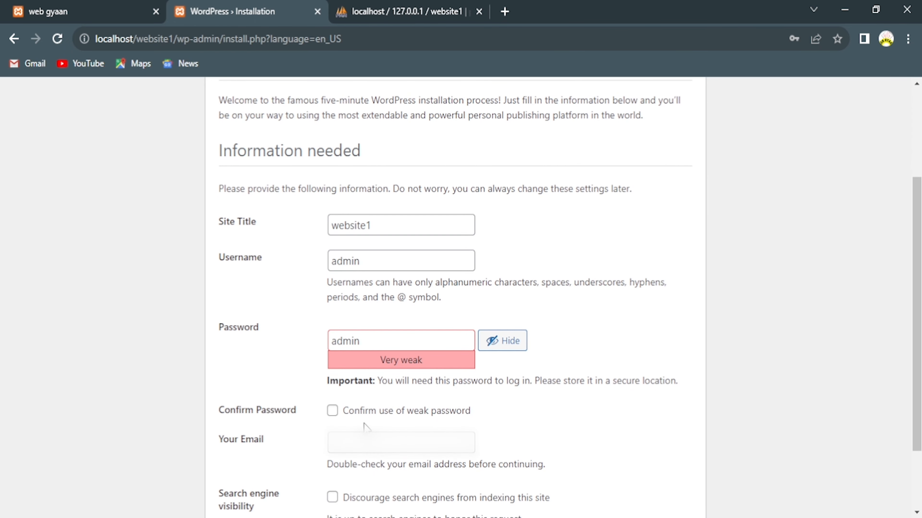
pyautogui.click(332, 412)
pyautogui.click(356, 449)
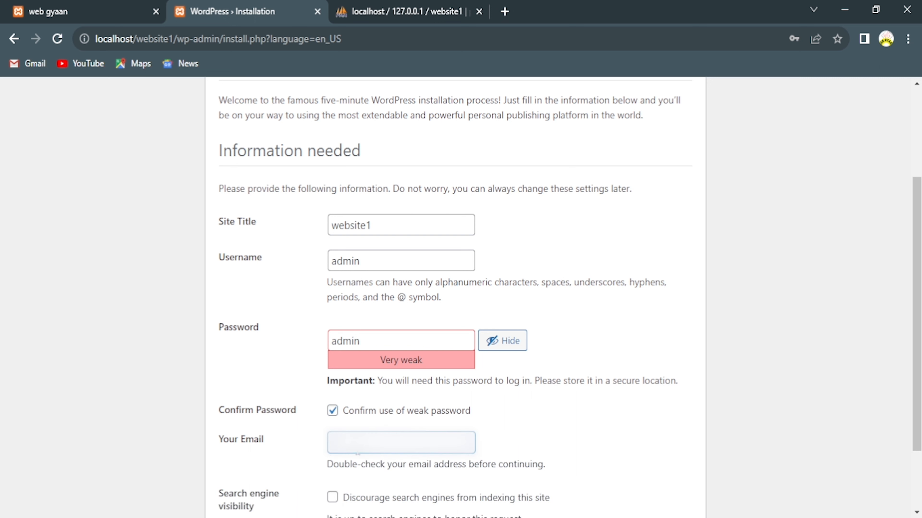
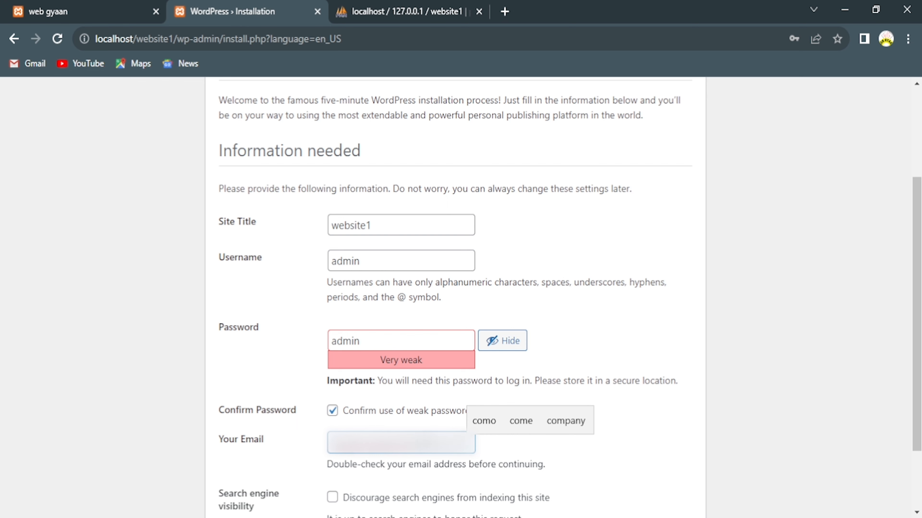
pyautogui.click(573, 462)
pyautogui.scroll(-3, 581, 422)
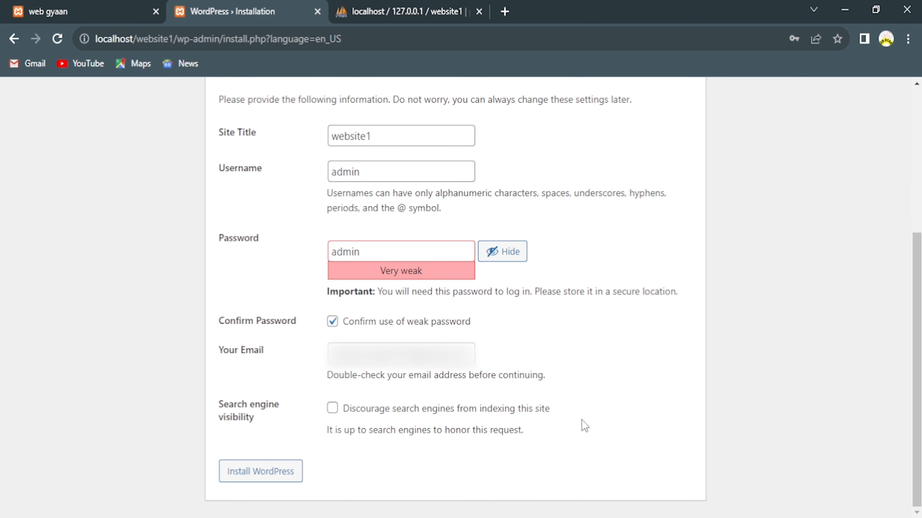
pyautogui.click(257, 478)
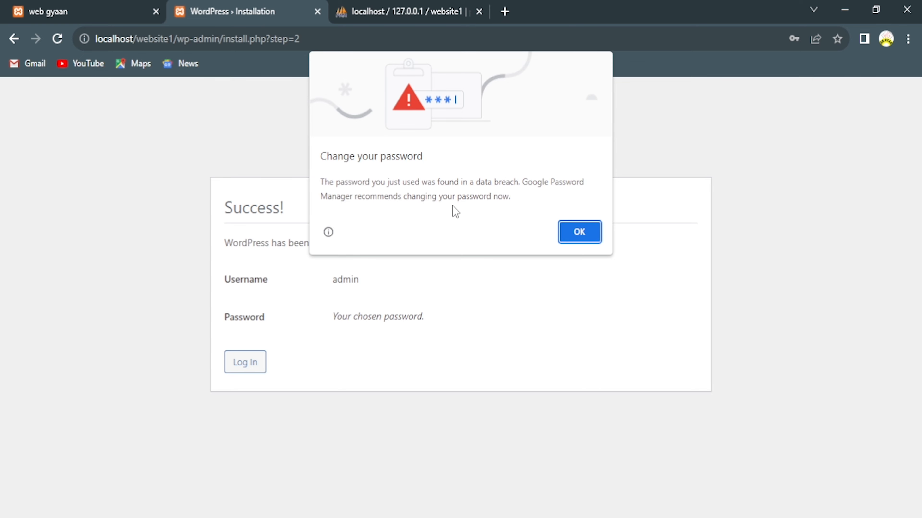
# Dismiss Chrome's password prompts and log in as admin with the account password.
pyautogui.click(571, 235)
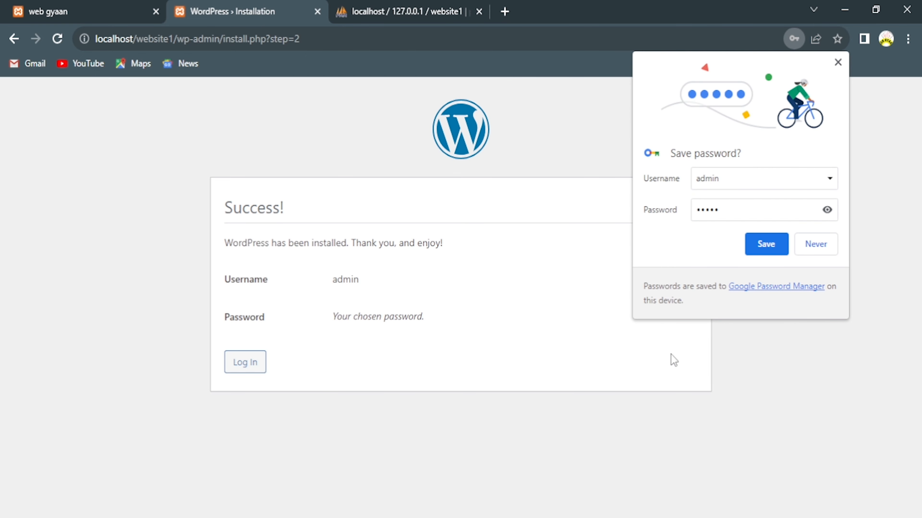
pyautogui.click(815, 246)
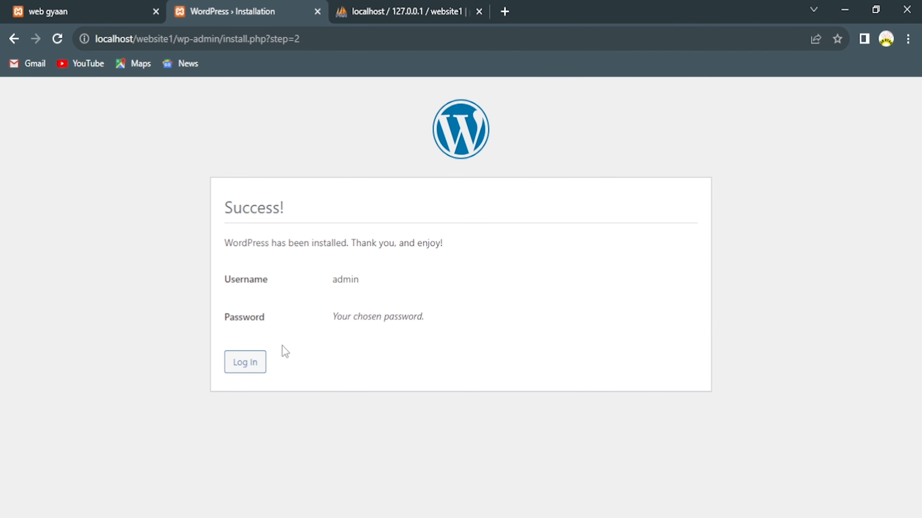
pyautogui.click(250, 368)
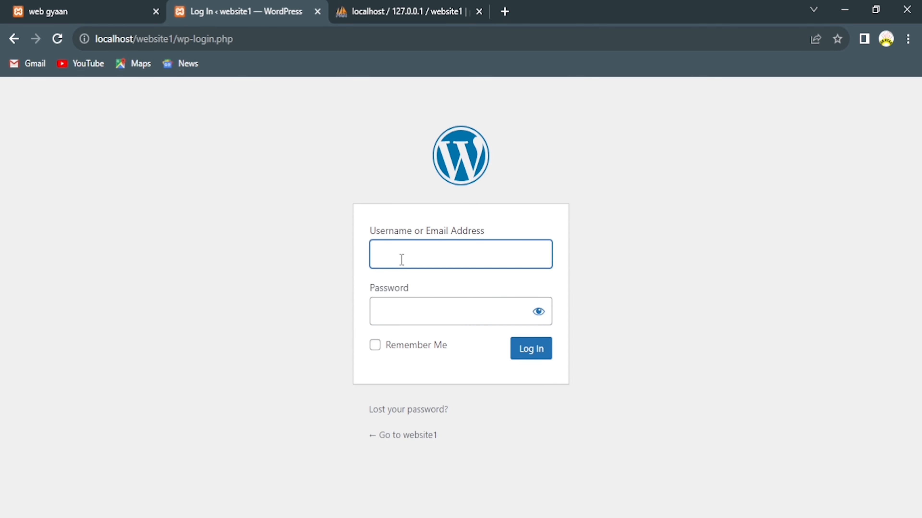
pyautogui.write('admin')
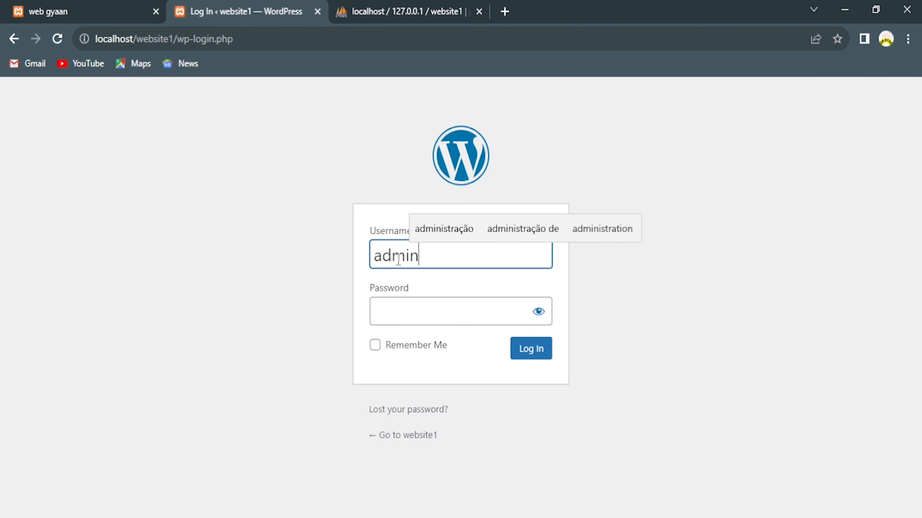
pyautogui.press('Tab')
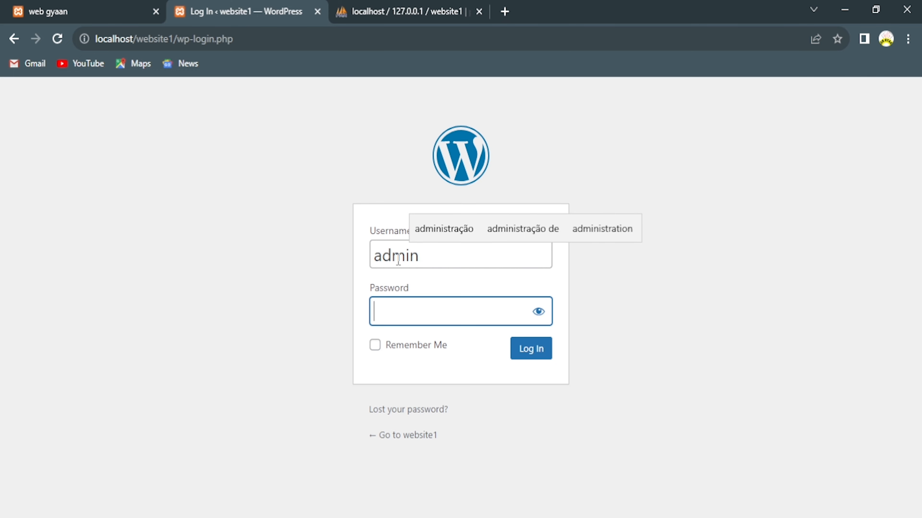
pyautogui.write('12345')
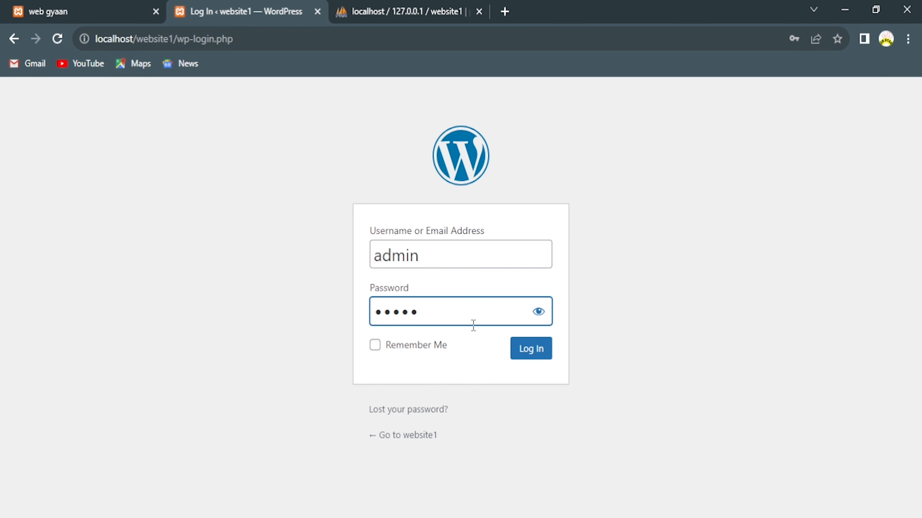
pyautogui.click(517, 352)
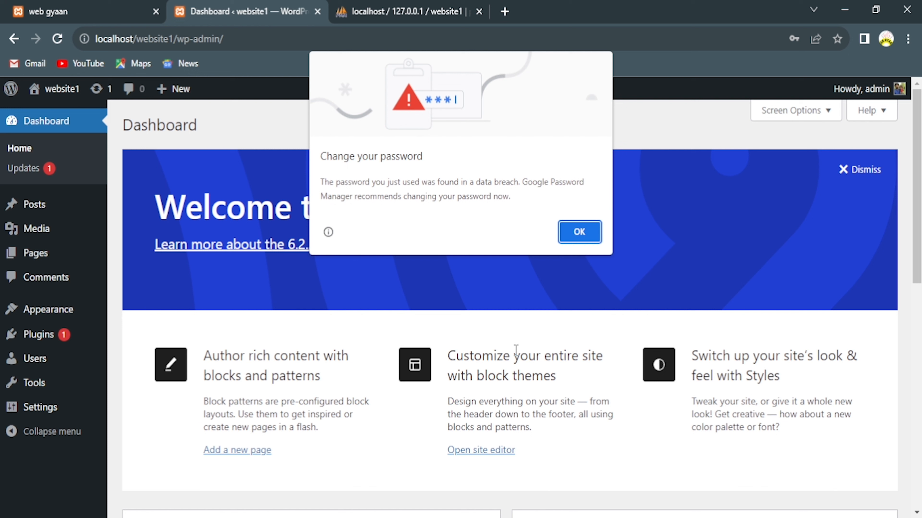
# Dismiss the password warning and open the website1 home page in a new tab ahead of the Dashboard tab.
pyautogui.click(571, 233)
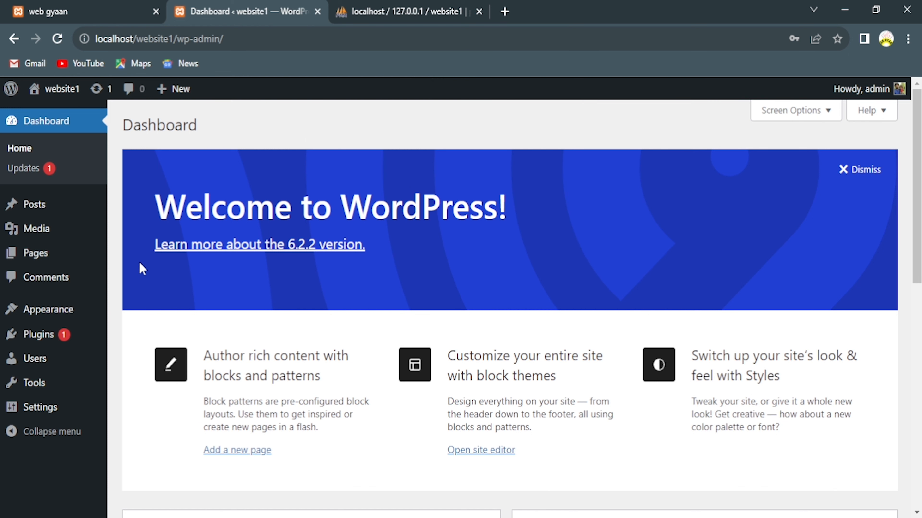
pyautogui.middleClick(53, 92)
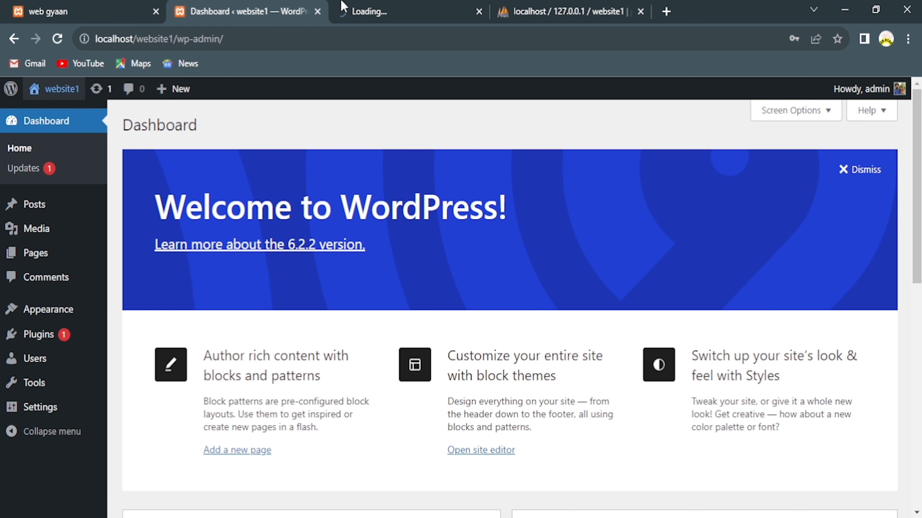
pyautogui.click(388, 12)
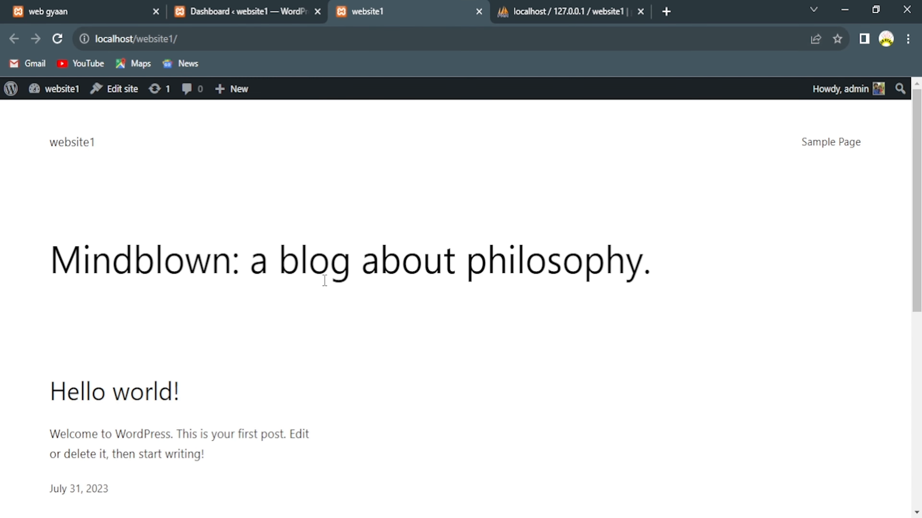
pyautogui.moveTo(235, 10); pyautogui.dragTo(374, 9)
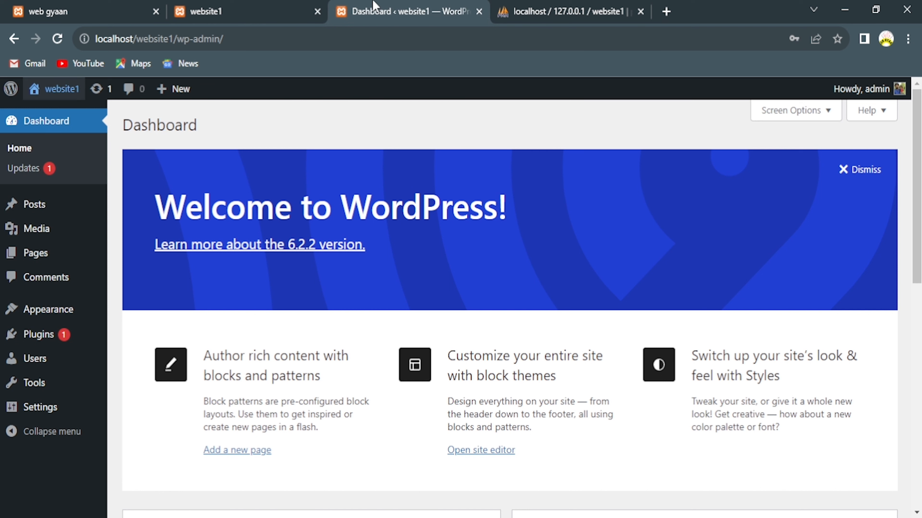
# Scroll through the web gyaan site, then view the website1 home page and its site title.
pyautogui.click(72, 7)
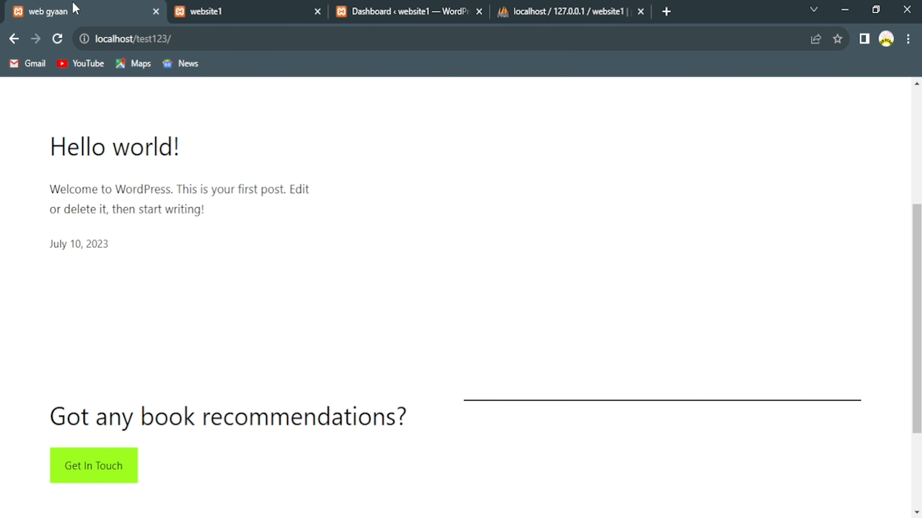
pyautogui.scroll(-2, 319, 230)
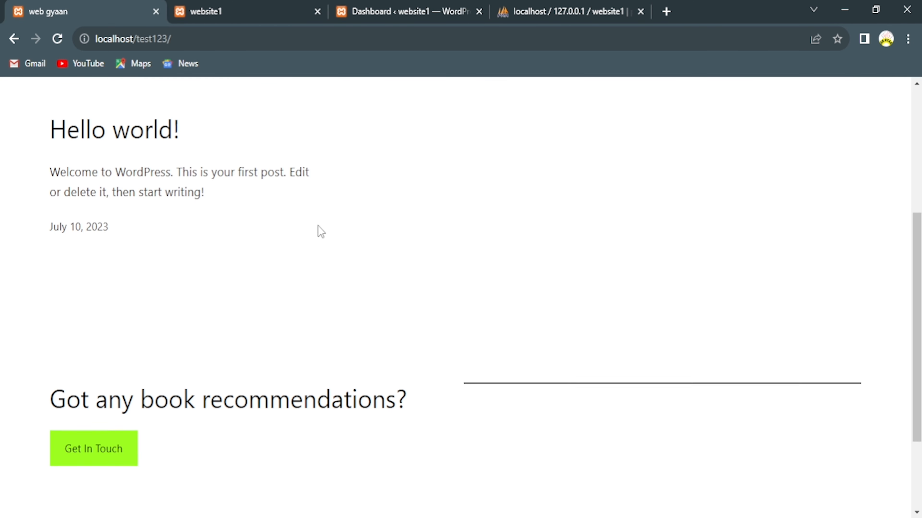
pyautogui.moveTo(915, 303); pyautogui.dragTo(913, 189)
pyautogui.click(222, 8)
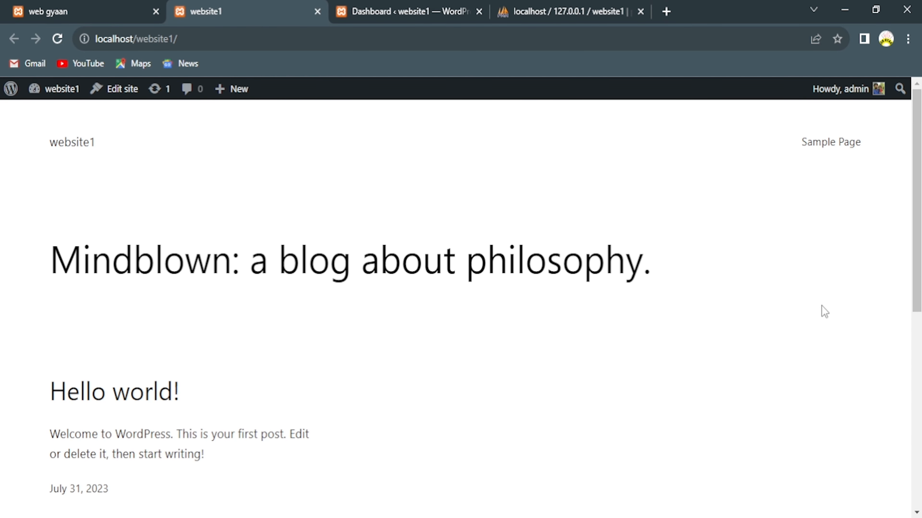
pyautogui.scroll(2, 888, 183)
pyautogui.moveTo(49, 142)
pyautogui.mouseDown()
pyautogui.moveTo(105, 142)
pyautogui.moveTo(48, 147)
pyautogui.moveTo(55, 159)
pyautogui.mouseUp()
pyautogui.click(71, 169)
# Compare the web gyaan site title with website1's, then go back to the WordPress Dashboard.
pyautogui.click(47, 7)
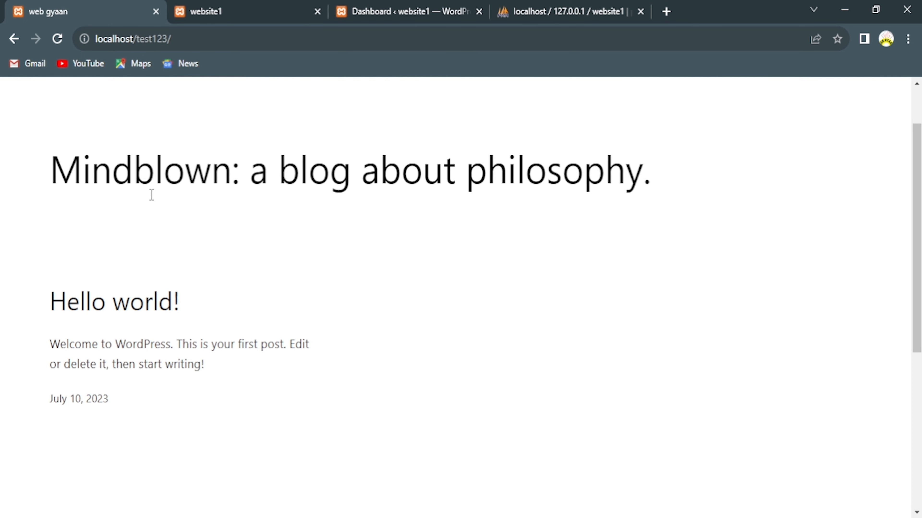
pyautogui.scroll(2, 916, 161)
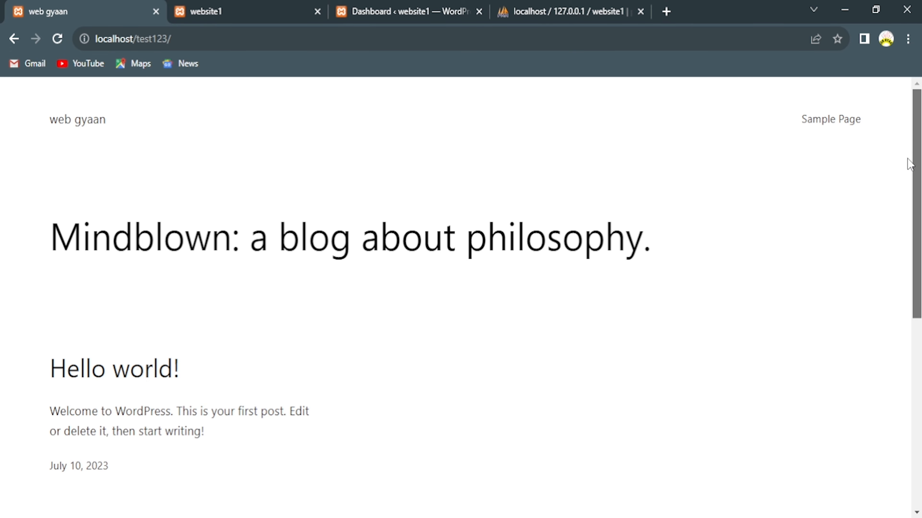
pyautogui.moveTo(42, 119); pyautogui.dragTo(114, 120)
pyautogui.click(236, 15)
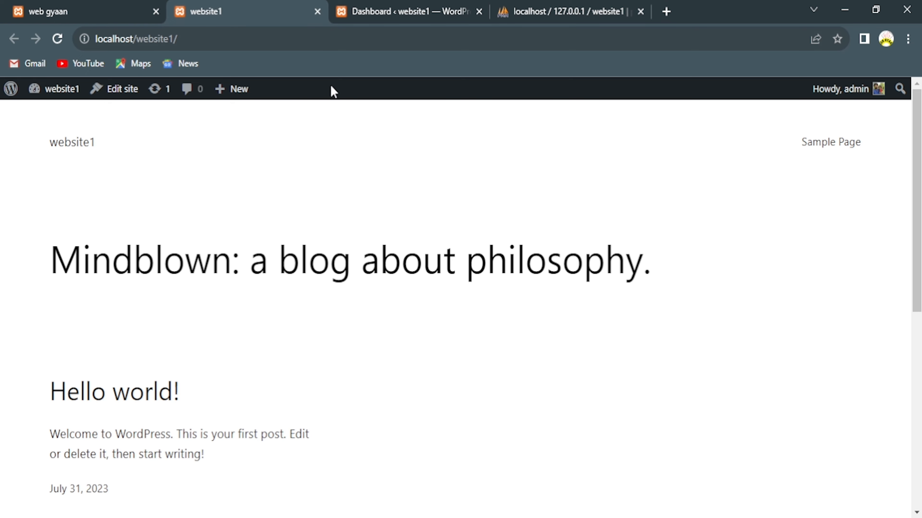
pyautogui.click(367, 14)
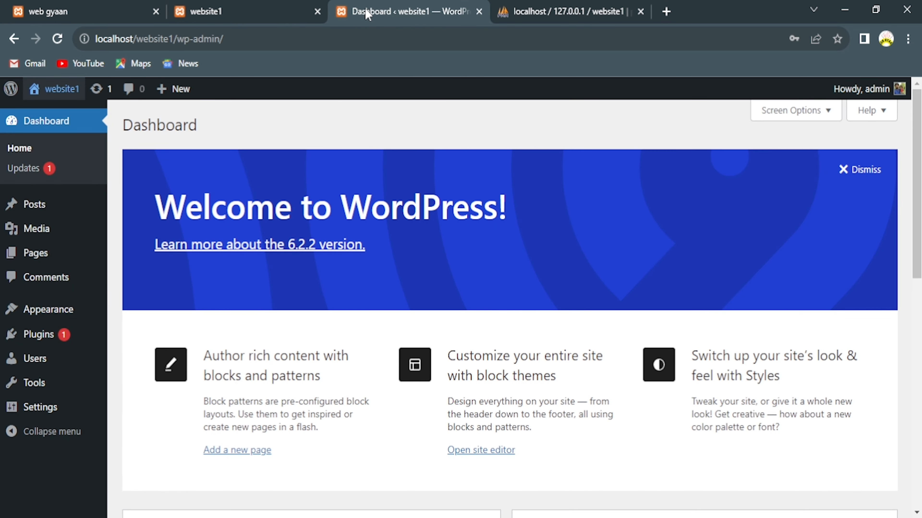